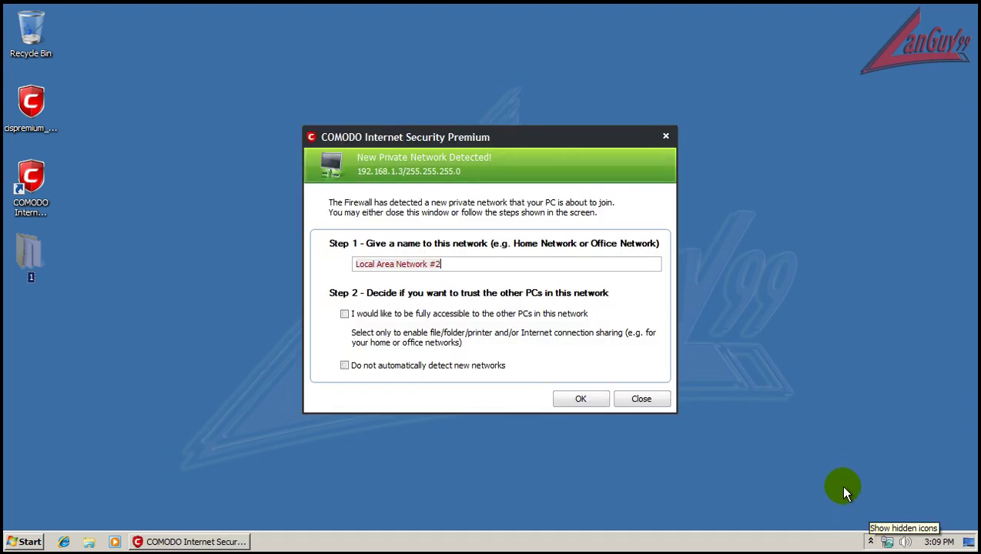
Step: Dismiss the private network alert and open the COMODO main window from the tray
click(586, 399)
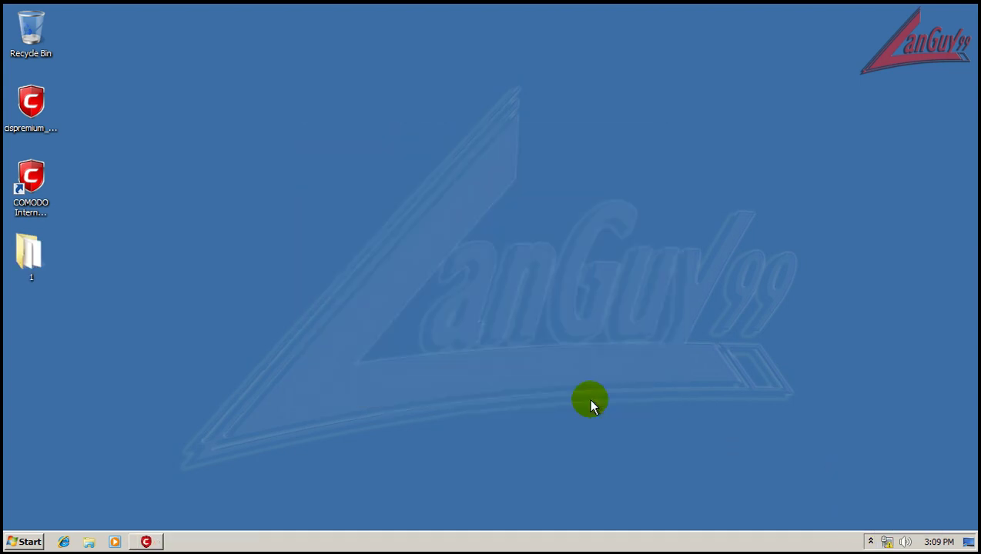
click(871, 541)
click(857, 485)
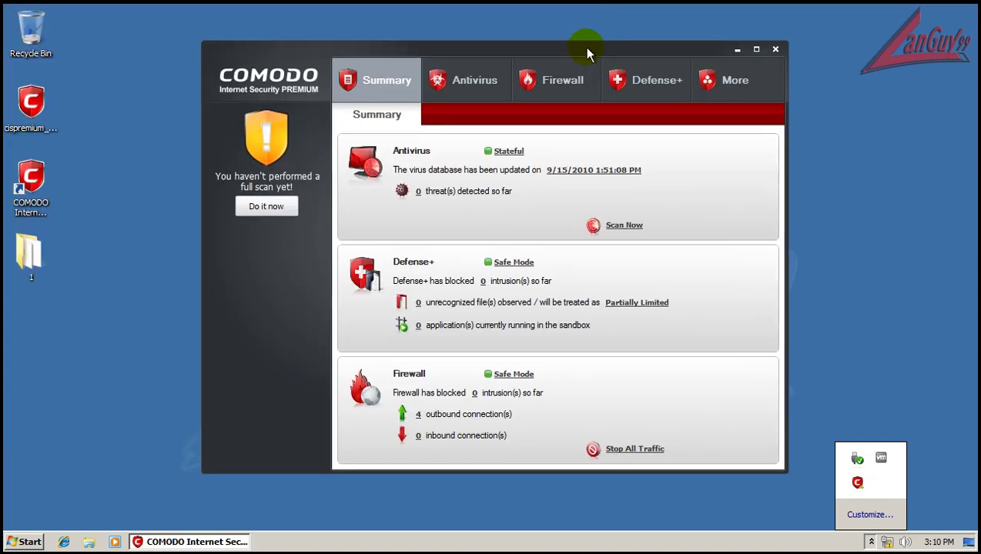
Step: Start the virus database update and send its progress window to the background
drag(393, 16, 587, 52)
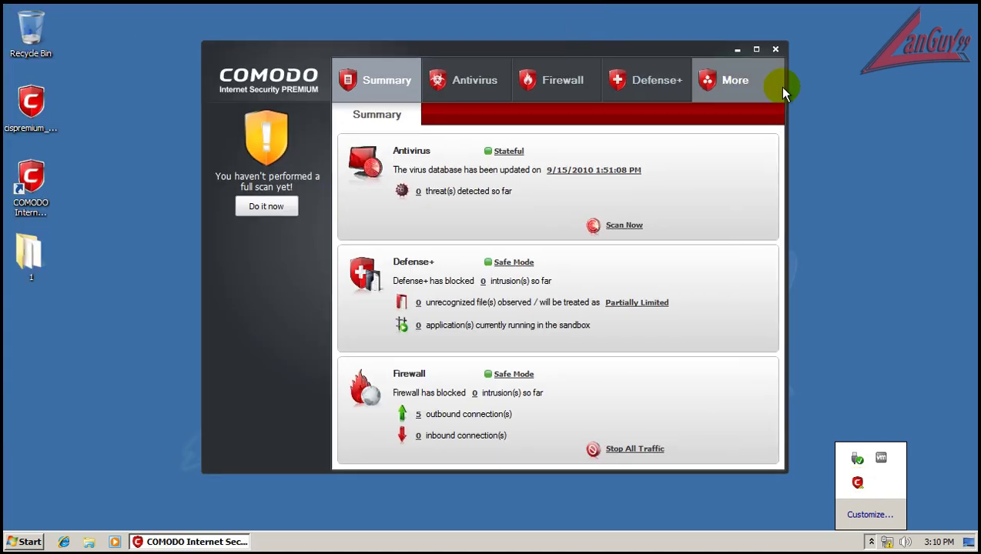
click(597, 170)
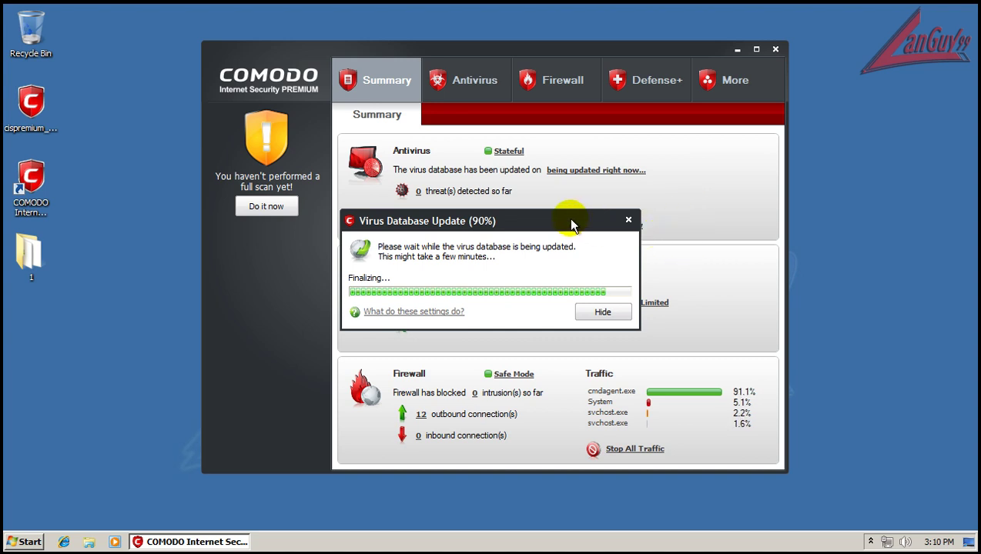
click(591, 312)
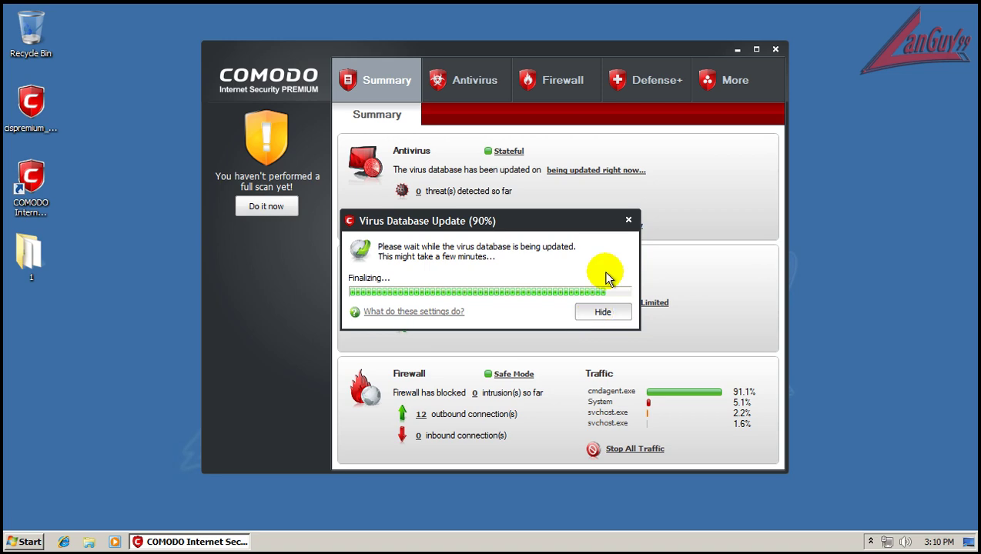
Step: Close COMODO, open folder 1 sorted by size, and run utorrent-2.2-latest
click(776, 49)
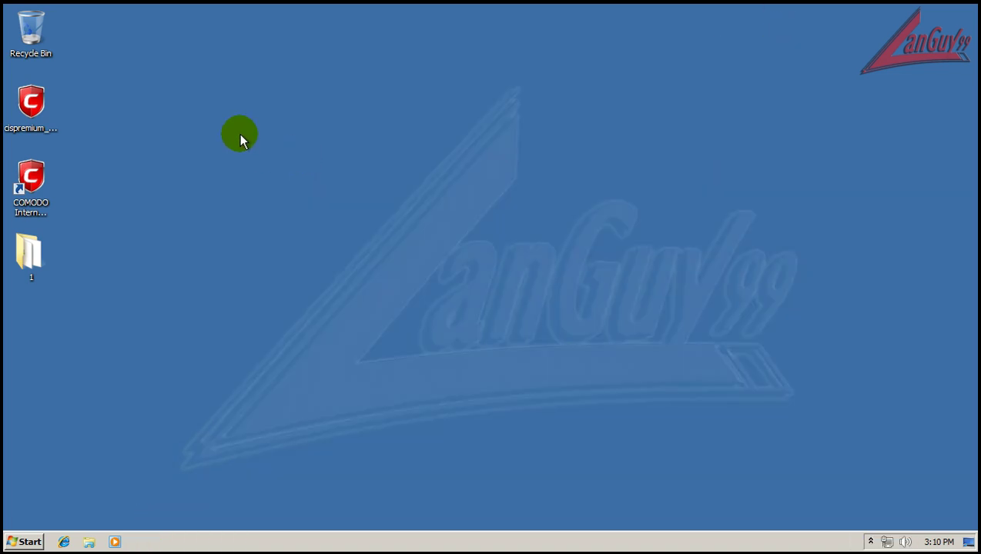
double_click(27, 261)
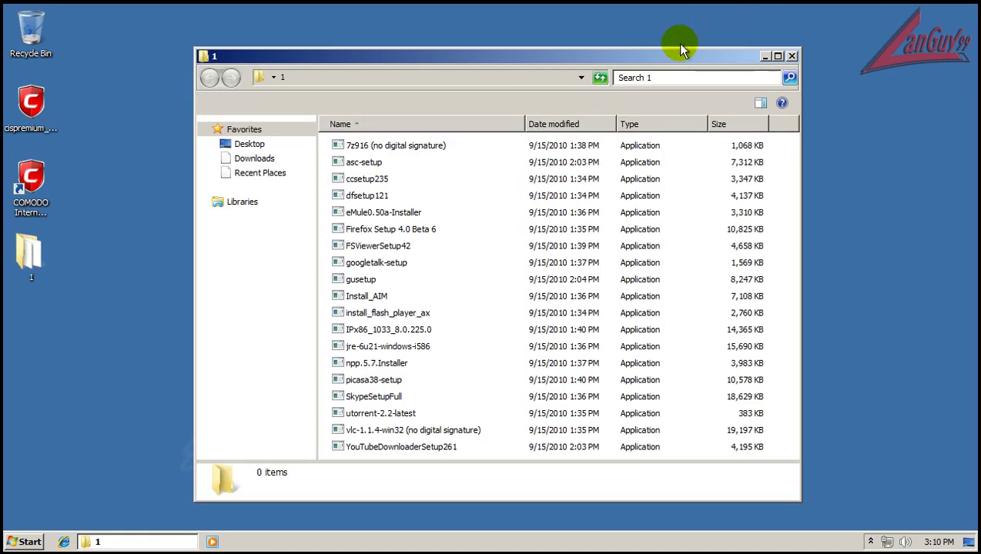
drag(681, 49, 629, 44)
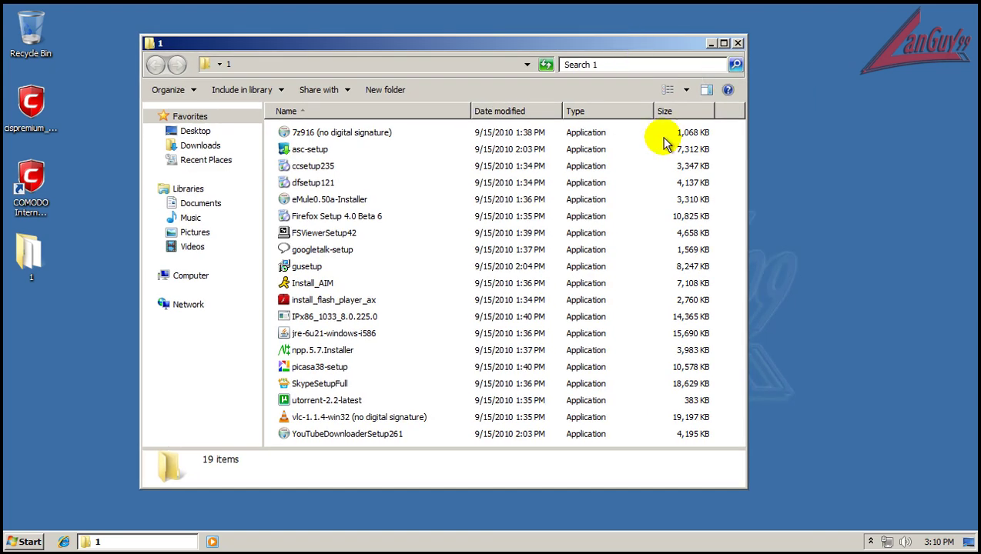
click(671, 112)
click(678, 112)
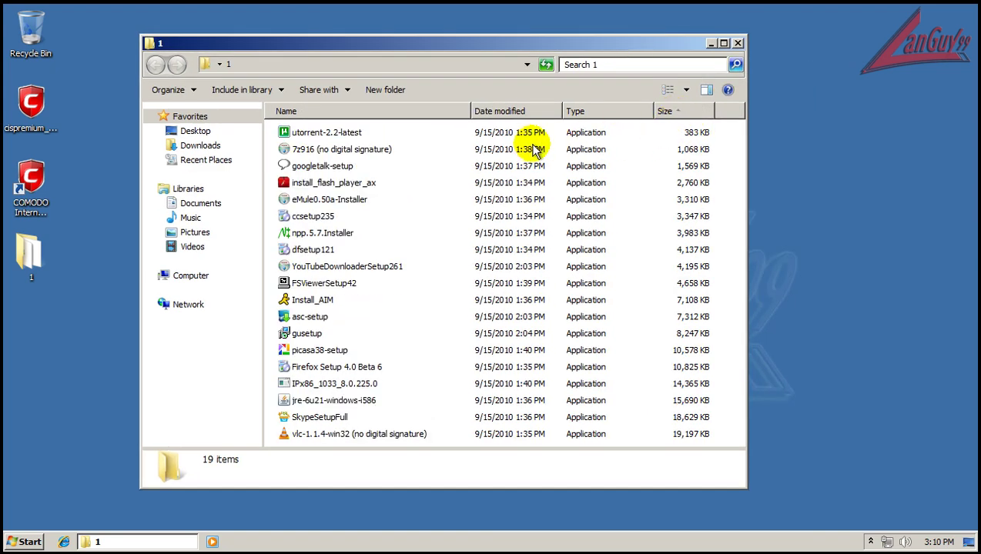
click(344, 133)
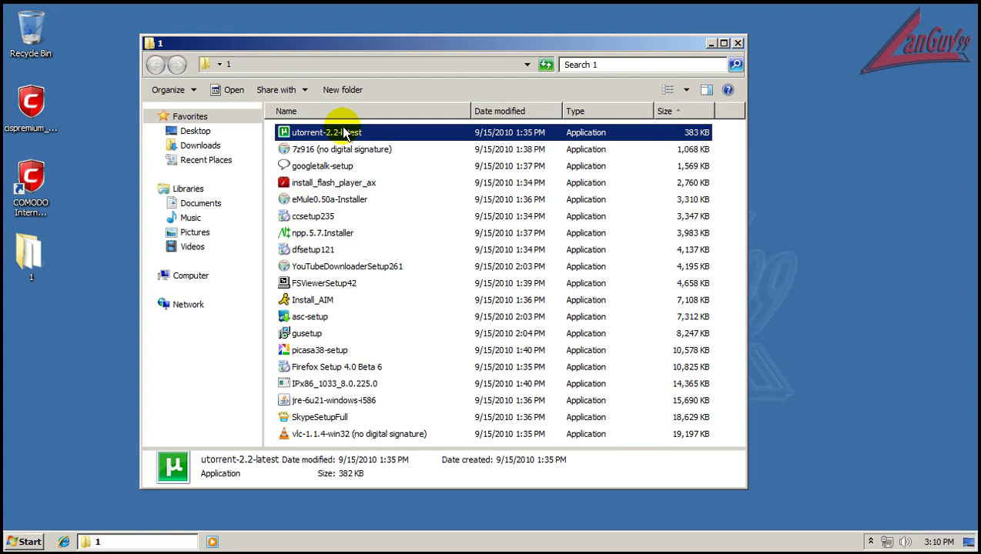
double_click(344, 133)
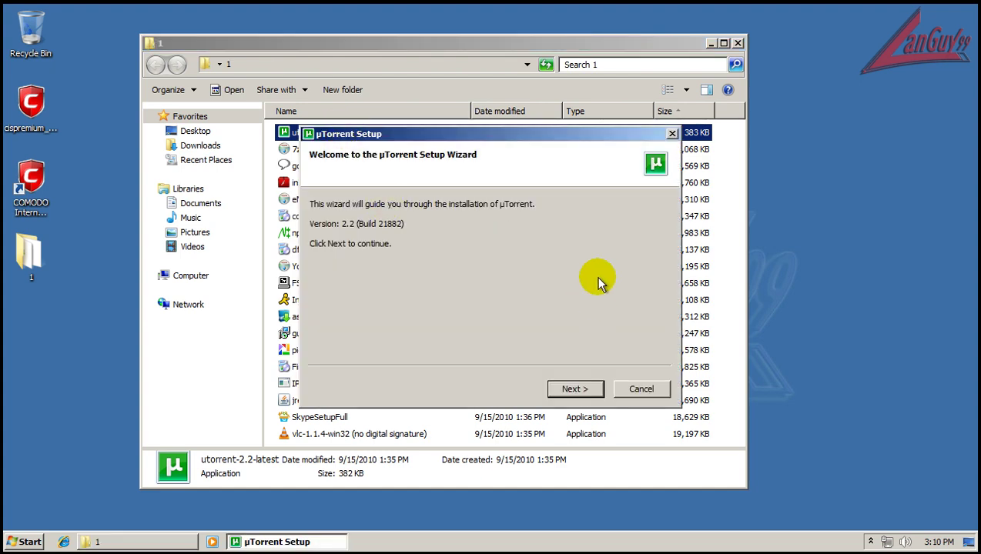
Step: Install µTorrent 2.2, accepting the license and keeping default location and shortcuts
click(579, 391)
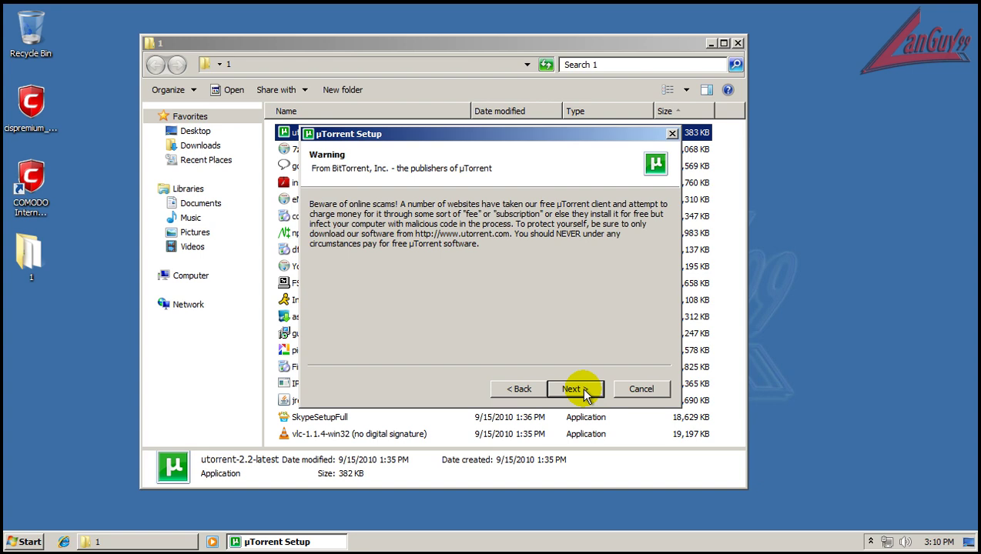
click(585, 391)
click(582, 391)
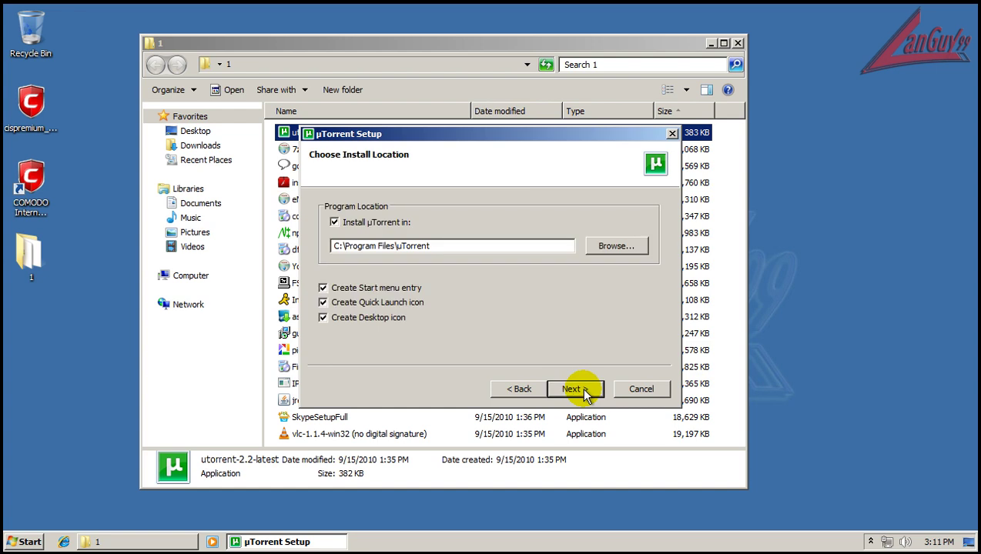
click(583, 391)
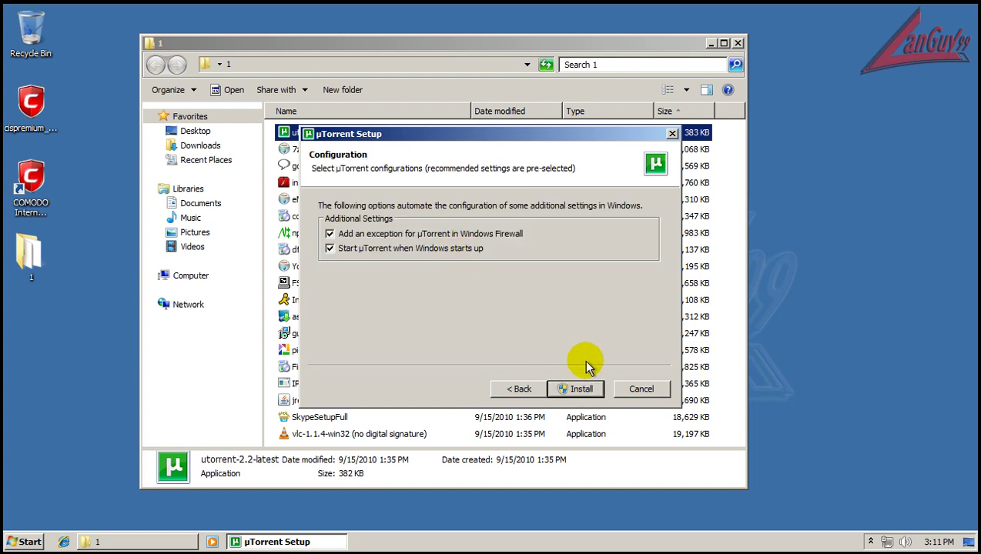
click(592, 389)
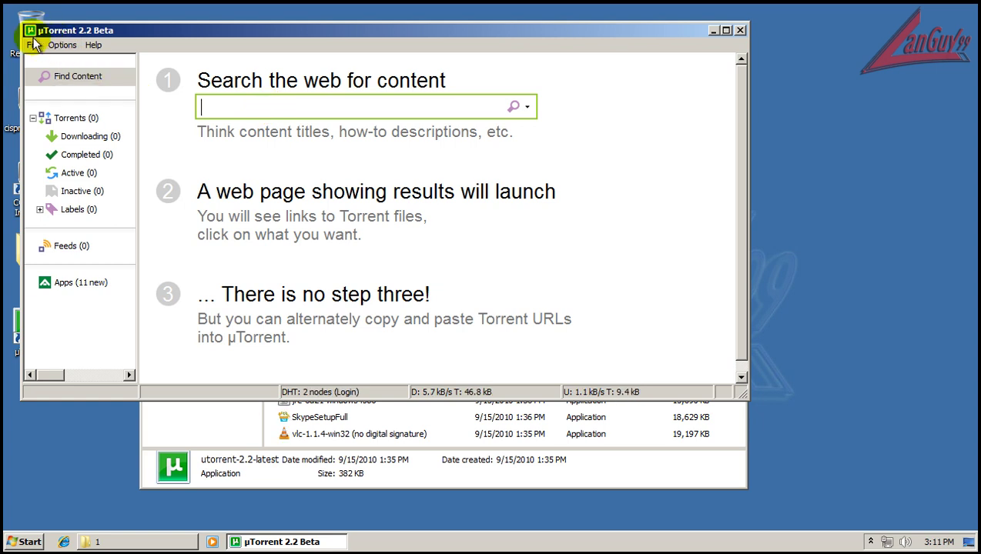
Step: Check Task Manager's Processes list for uTorrent.exe, then close Task Manager
click(33, 45)
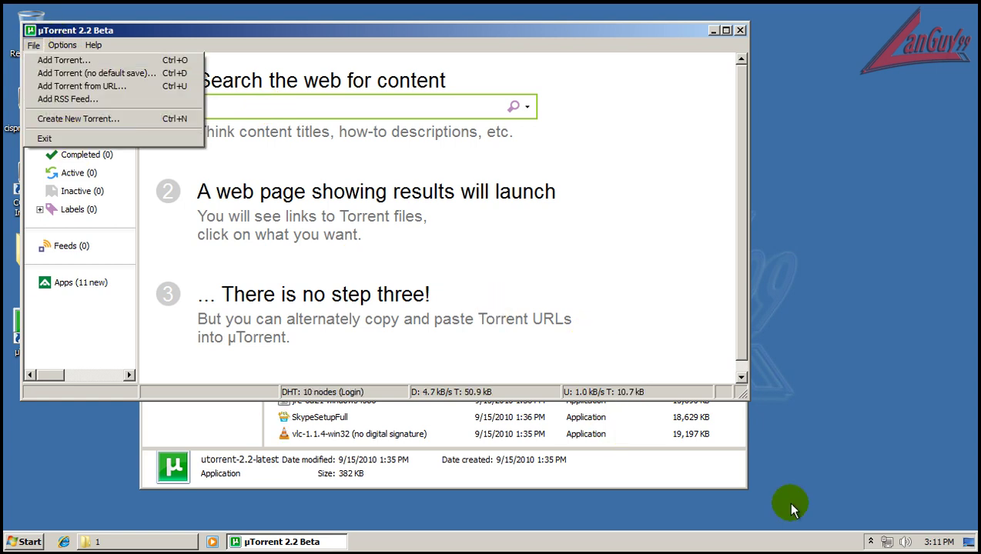
click(871, 542)
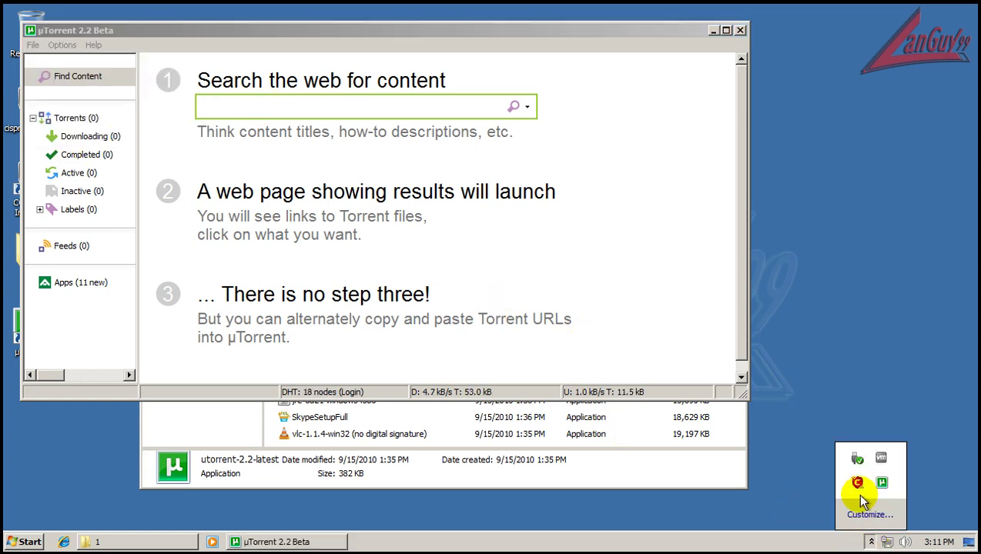
right_click(775, 537)
click(795, 493)
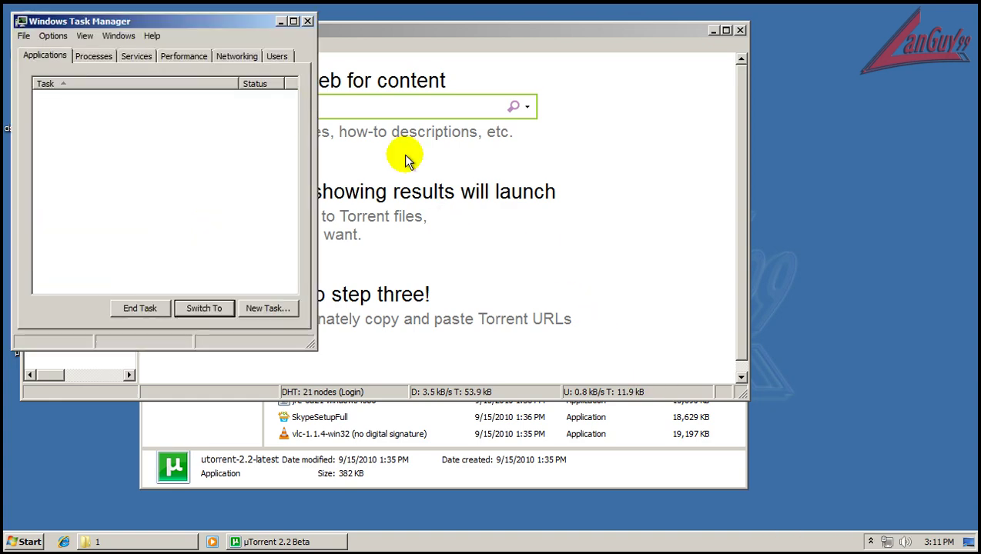
click(93, 59)
click(70, 200)
click(307, 20)
Step: Exit µTorrent via File > Exit and confirm the quit prompt
click(32, 45)
click(63, 136)
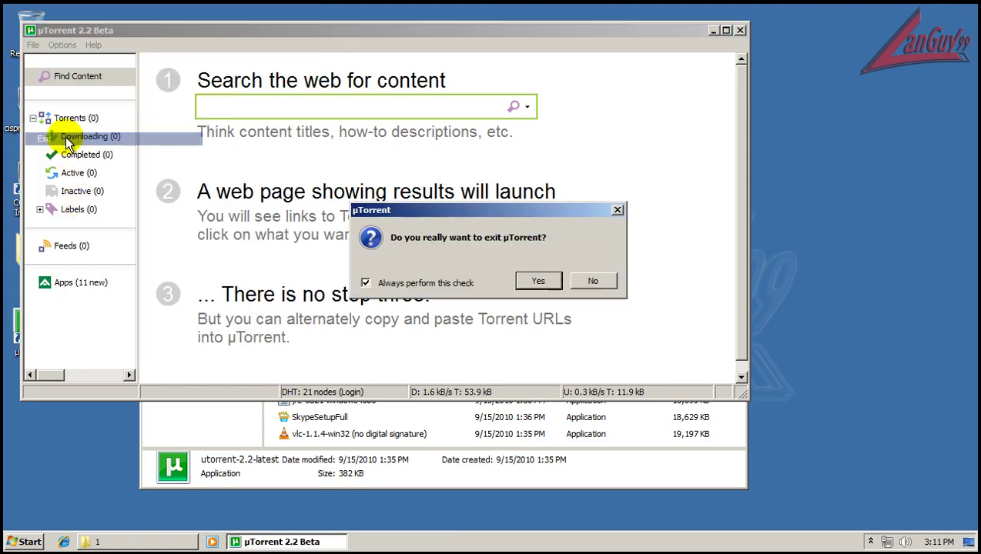
click(538, 280)
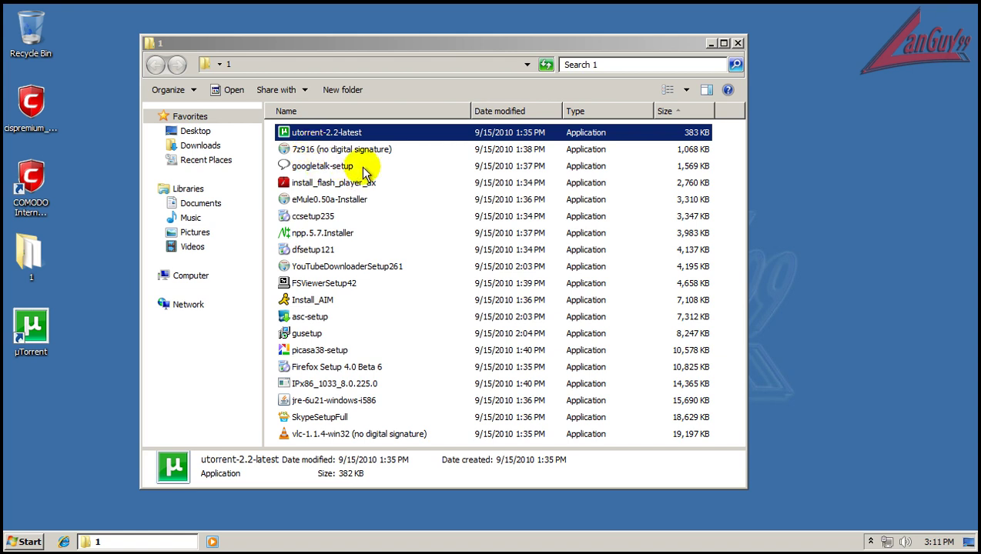
Step: Run 7z916 and mark it Always trust in the Defense+ alert, submitting it to COMODO
click(309, 151)
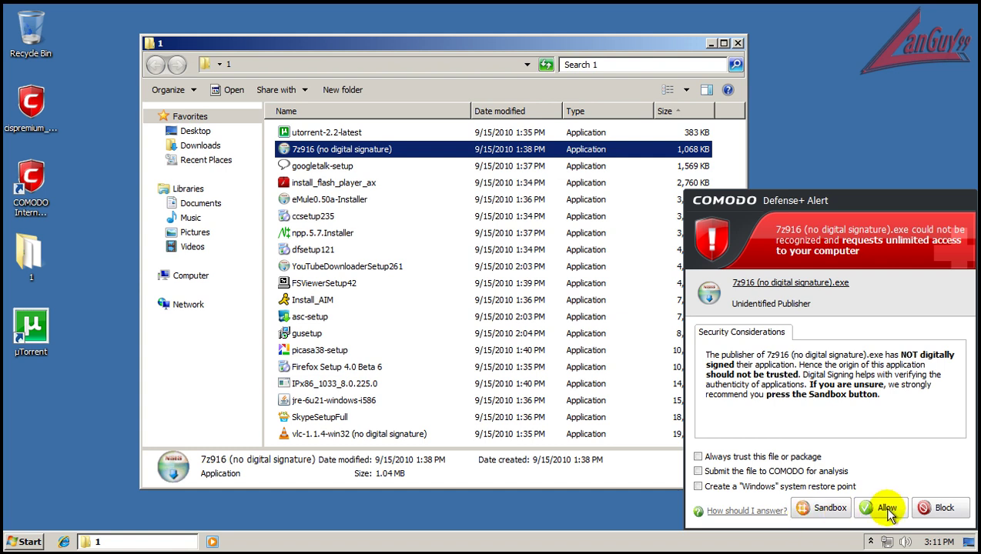
click(700, 460)
click(707, 471)
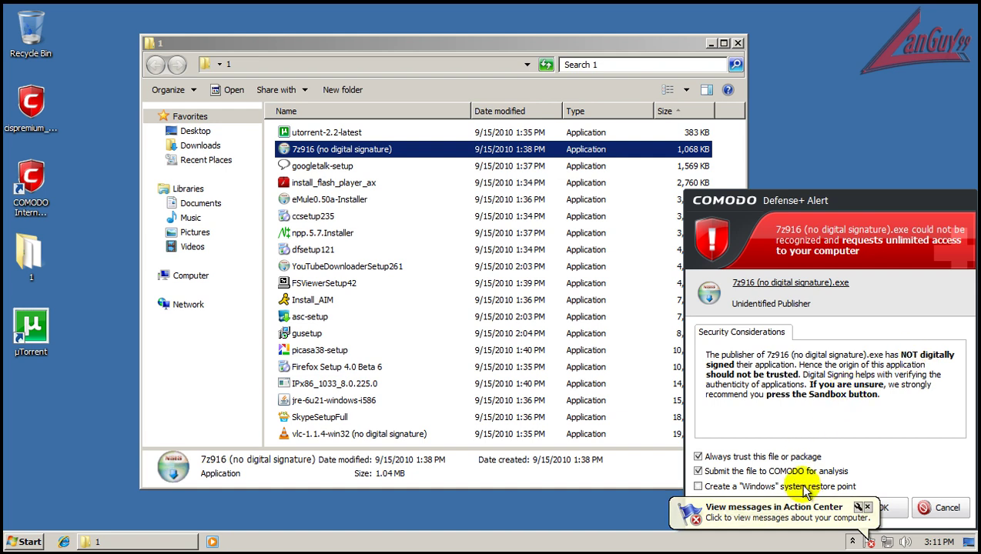
click(868, 508)
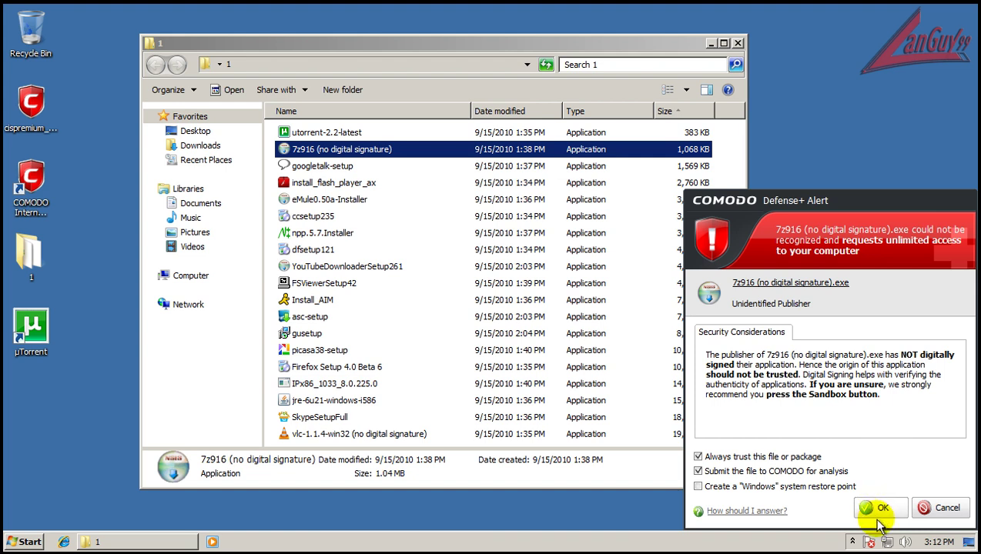
click(880, 512)
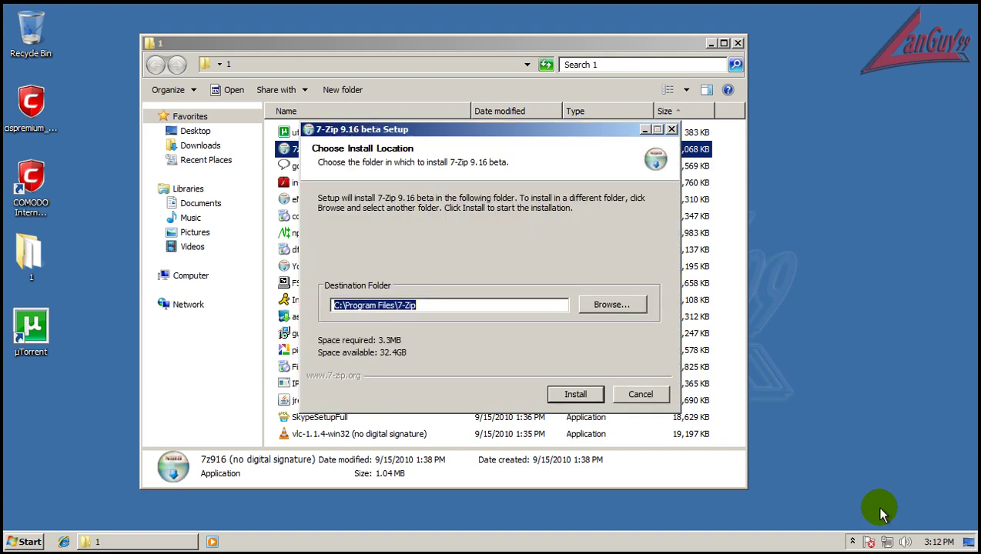
Step: Install 7-Zip 9.16 beta and finish setup, then select the googletalk-setup installer
click(570, 393)
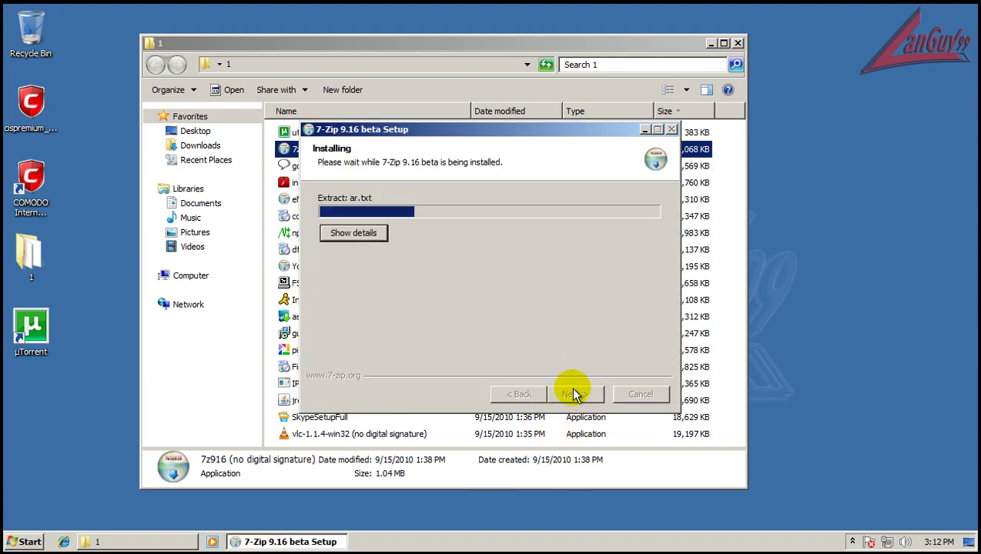
click(575, 395)
click(331, 168)
Step: Install Google Talk, accepting its license, and finish the setup
double_click(313, 168)
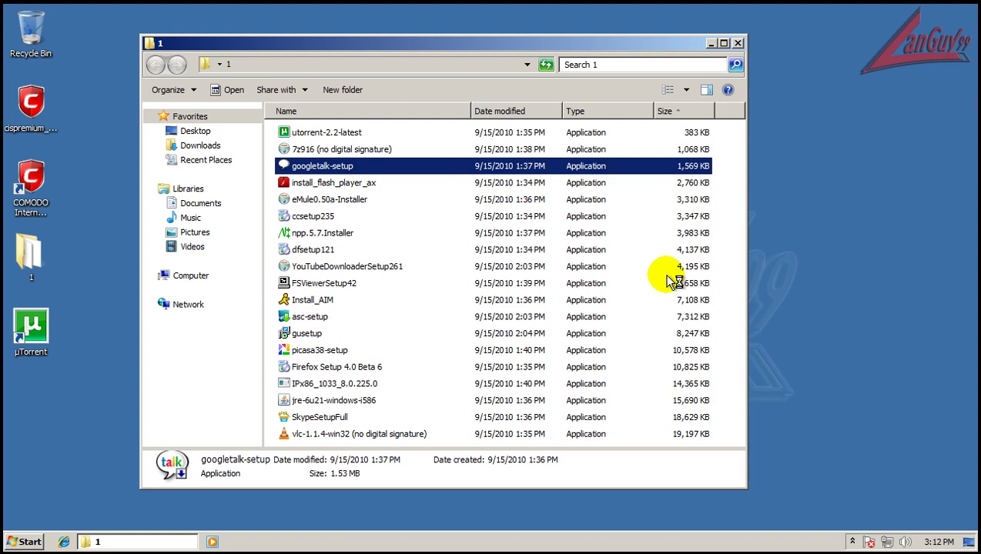
click(576, 395)
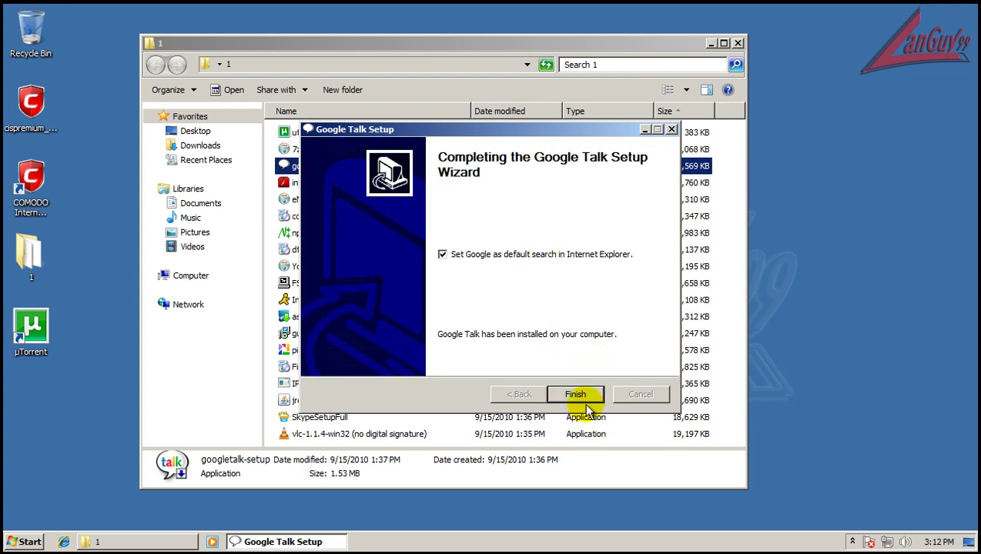
click(585, 398)
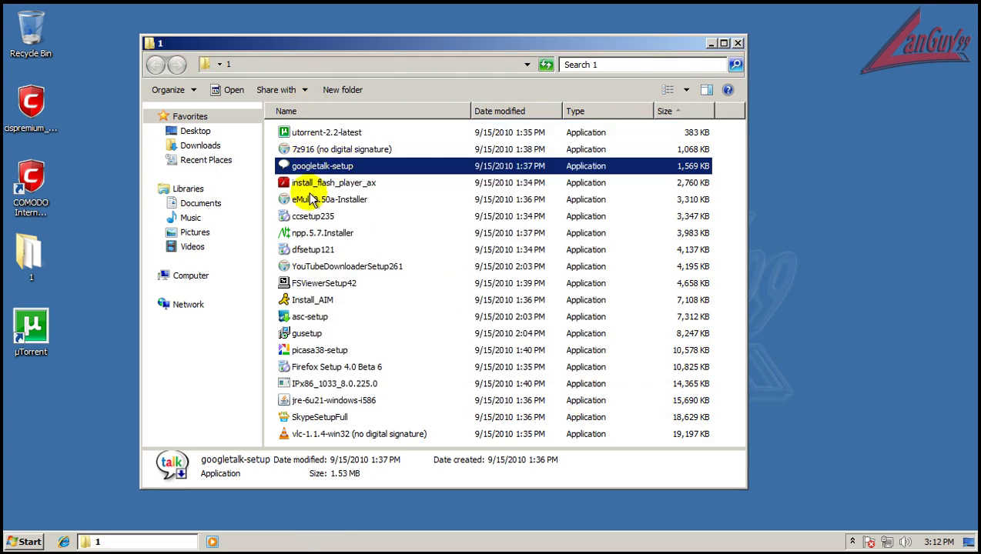
Step: Install Adobe Flash Player 10.1 from install_flash_player_ax and close it when done
click(305, 185)
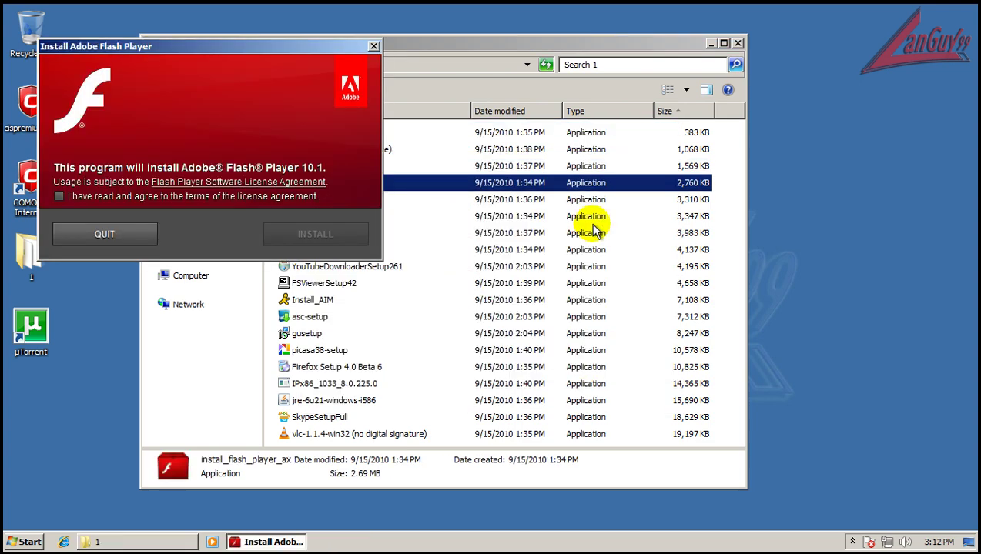
click(331, 238)
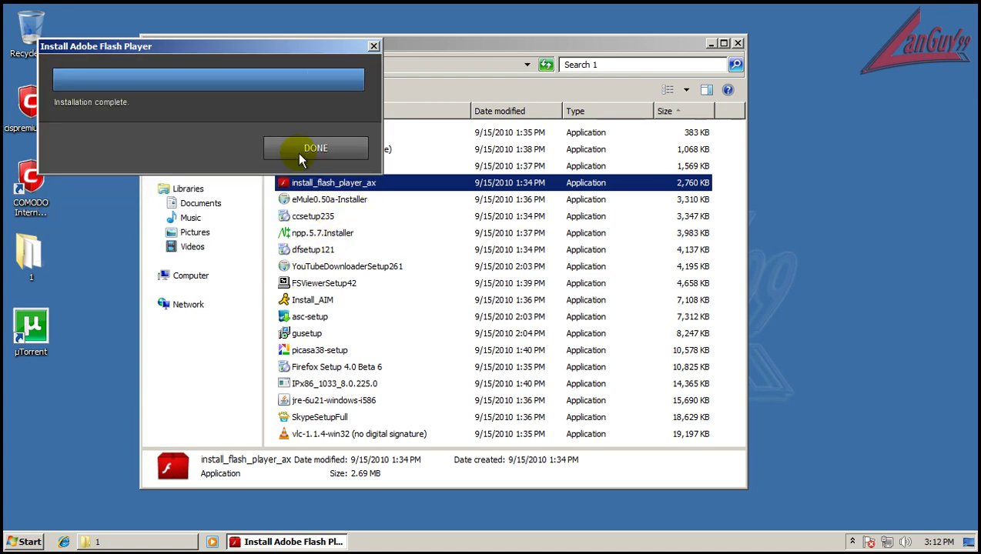
click(299, 153)
Step: Install eMule 0.50a in English with default components and user-specific configuration
double_click(322, 202)
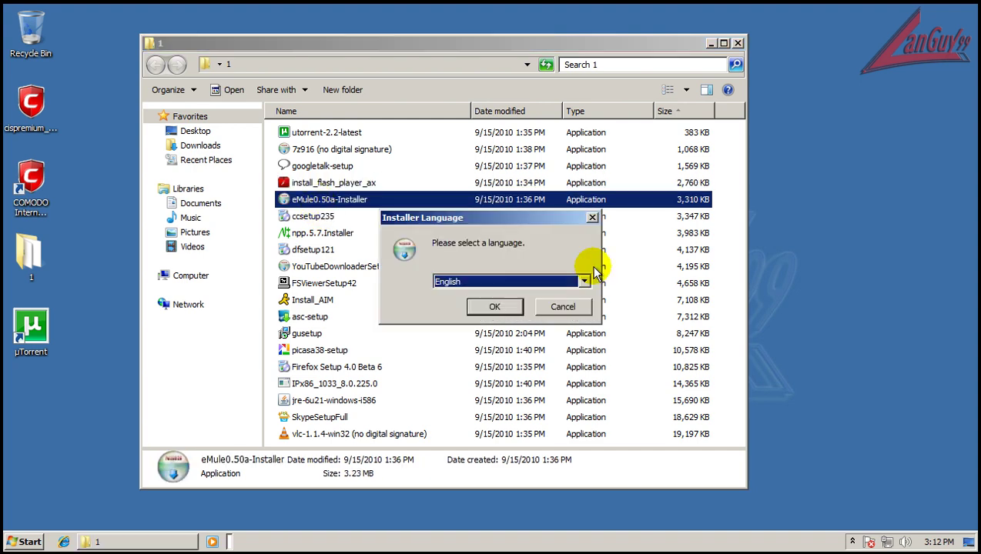
click(525, 305)
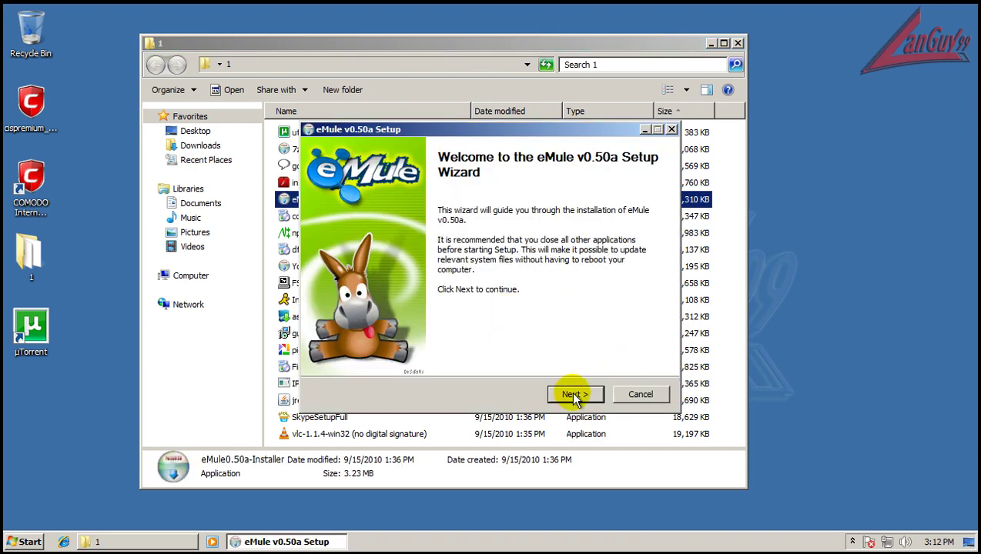
click(574, 394)
click(573, 394)
click(574, 394)
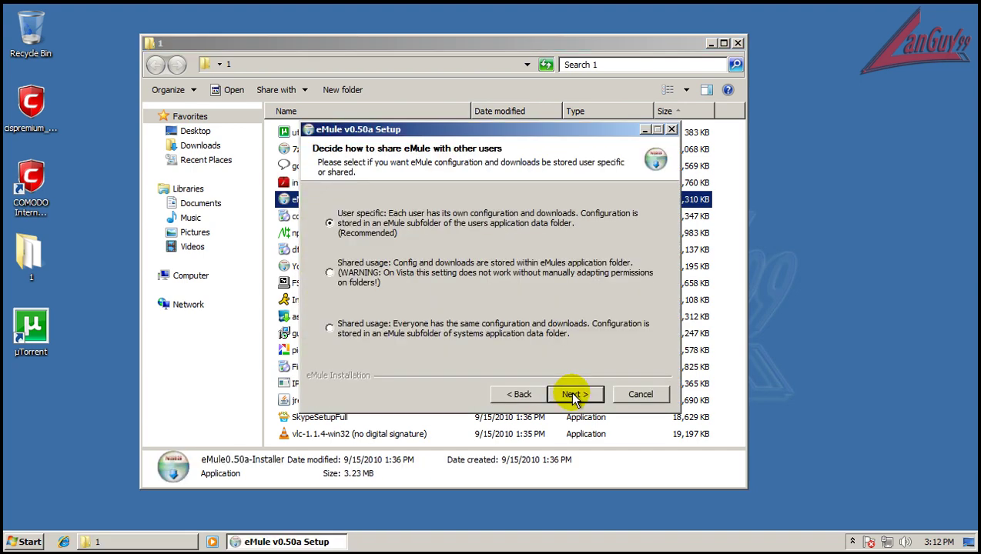
click(574, 394)
click(573, 394)
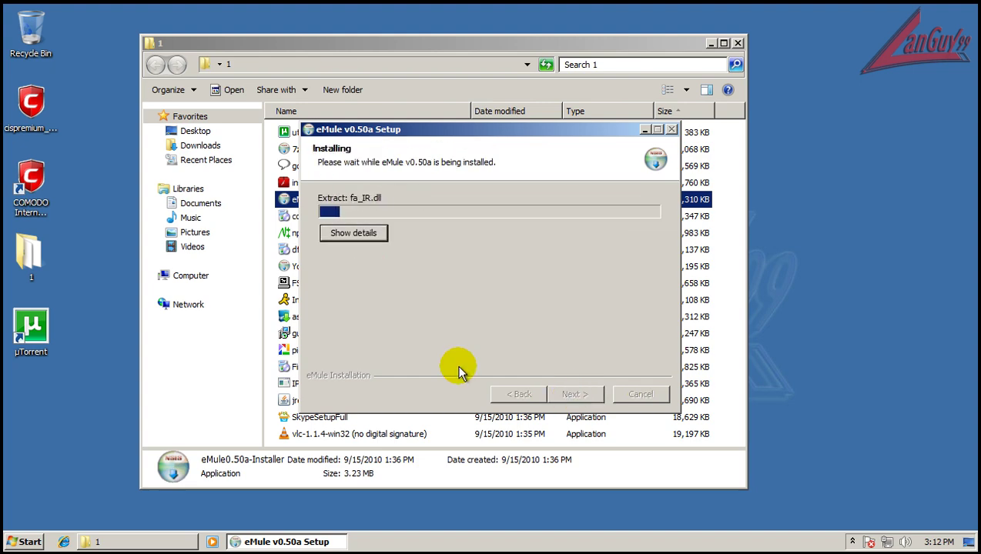
Step: Review the eMule installer file's Compatibility, Security, Details and Previous Versions properties
right_click(281, 201)
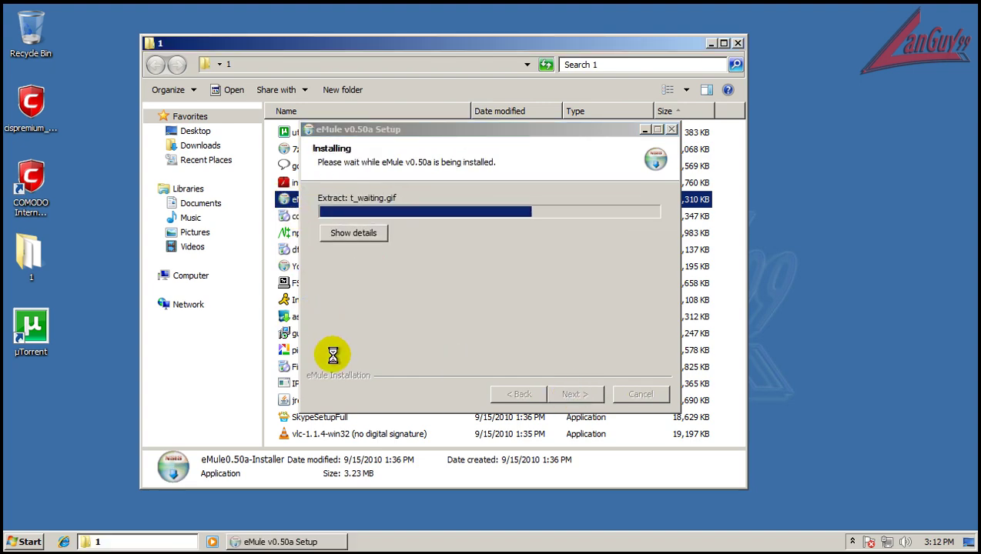
click(378, 430)
click(358, 180)
click(391, 178)
click(425, 179)
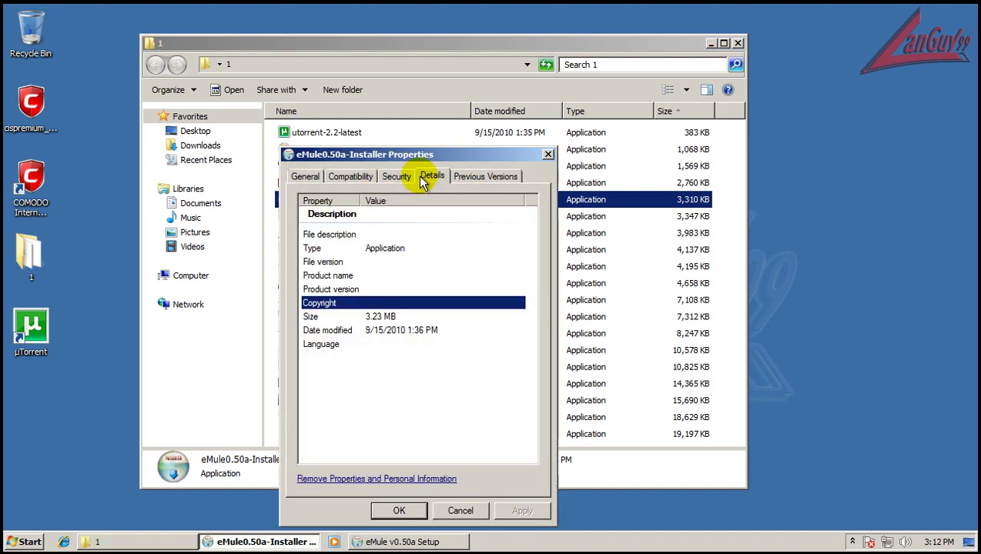
click(474, 177)
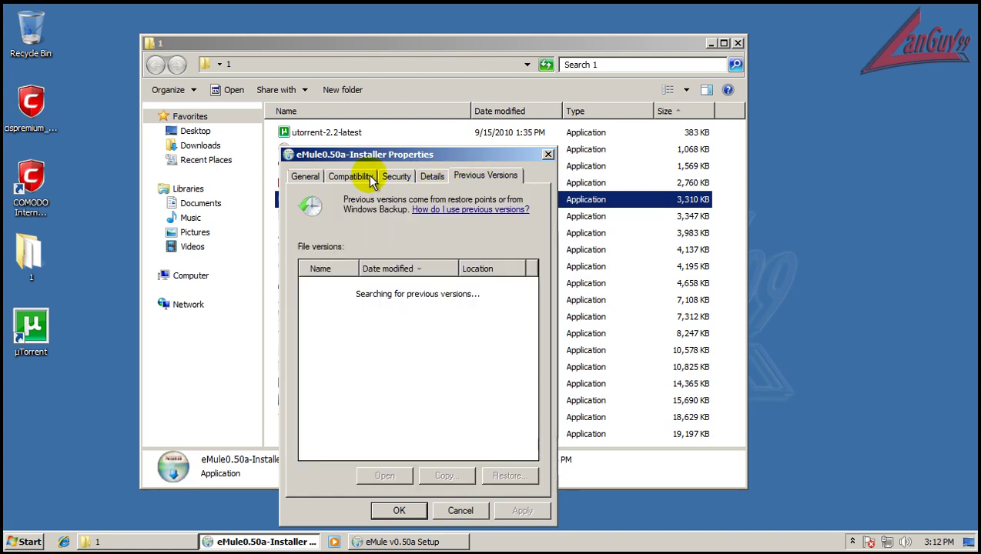
click(303, 176)
click(547, 156)
Step: Check the Defense+ events log in COMODO, then finish the eMule setup
click(852, 542)
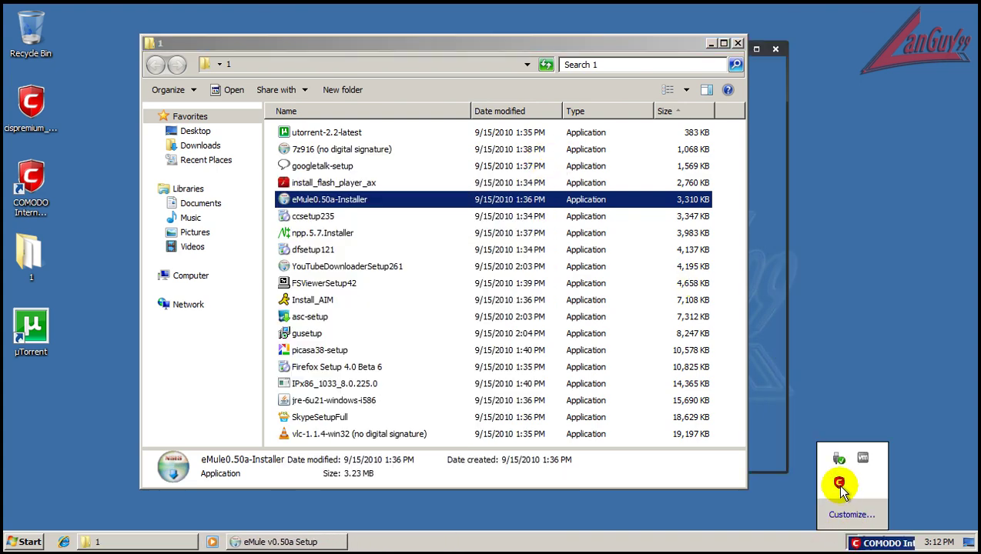
double_click(840, 484)
click(633, 88)
click(445, 149)
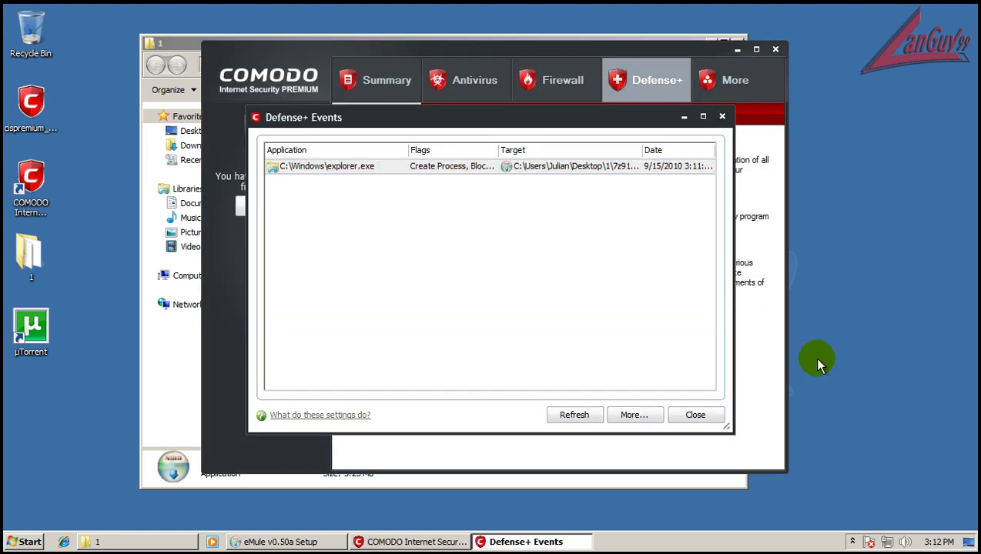
click(695, 415)
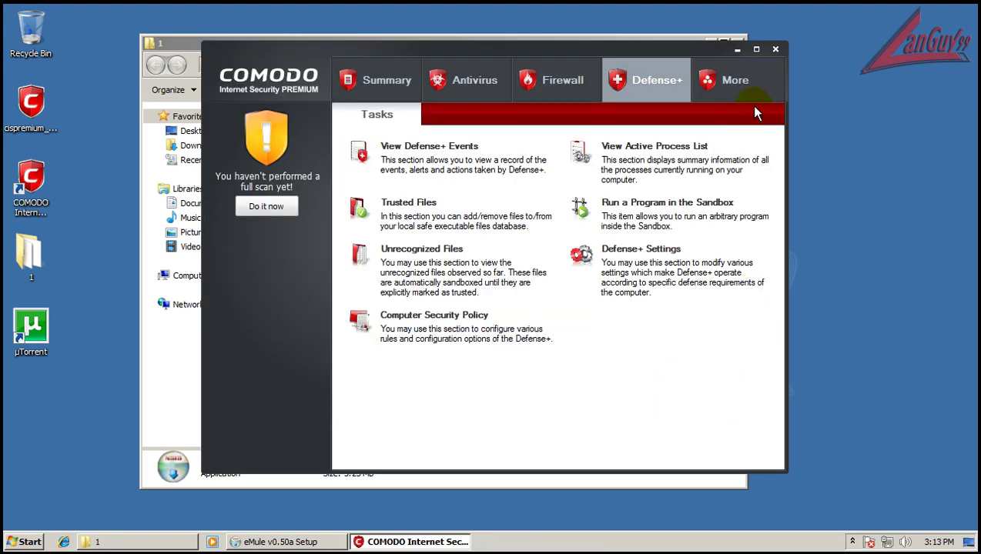
click(776, 49)
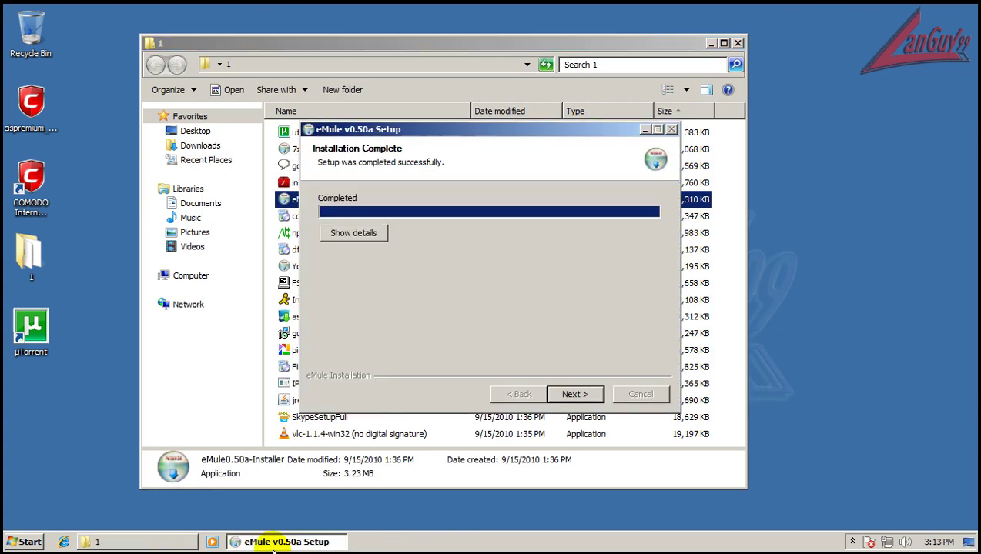
click(576, 394)
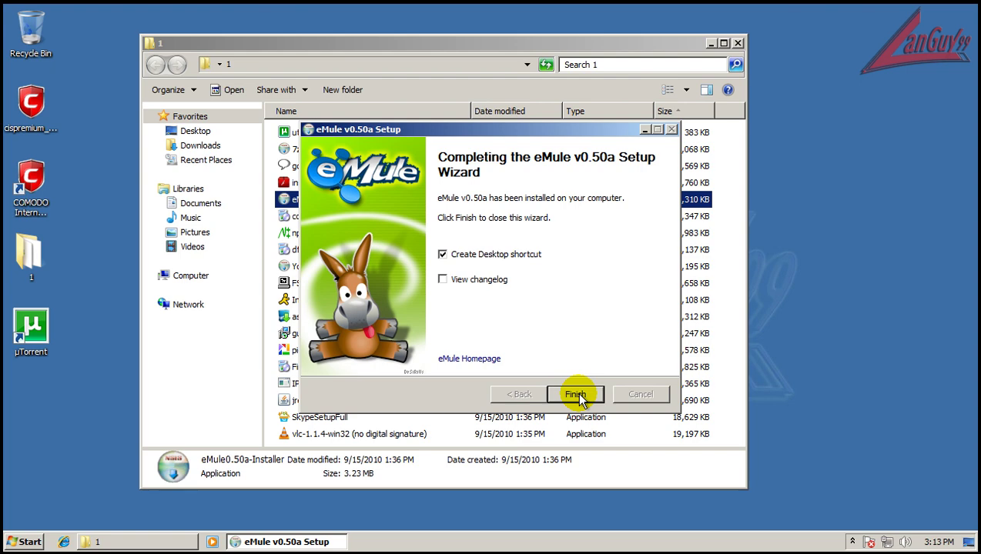
click(576, 394)
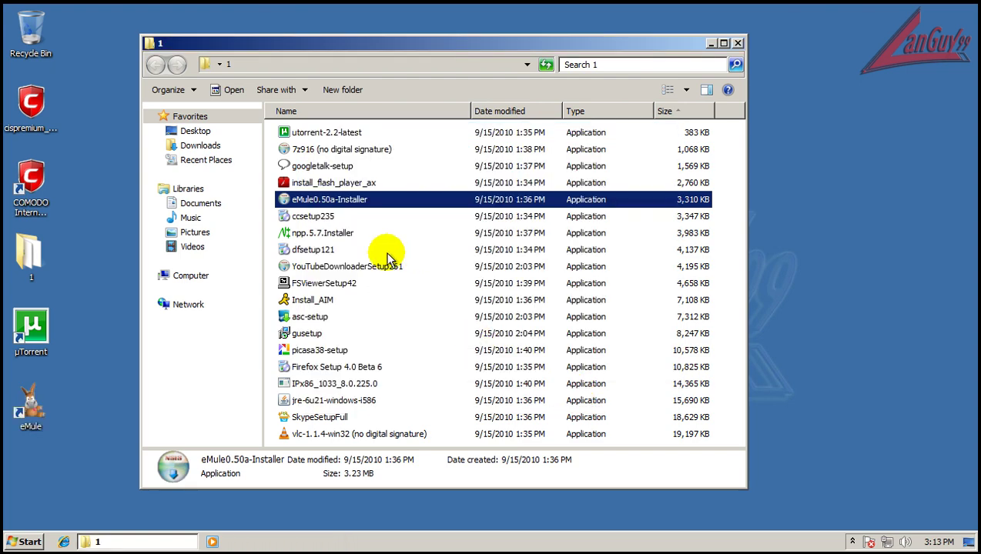
Step: Install CCleaner v2.35 in English at the default location, excluding the Yahoo! Toolbar
double_click(309, 218)
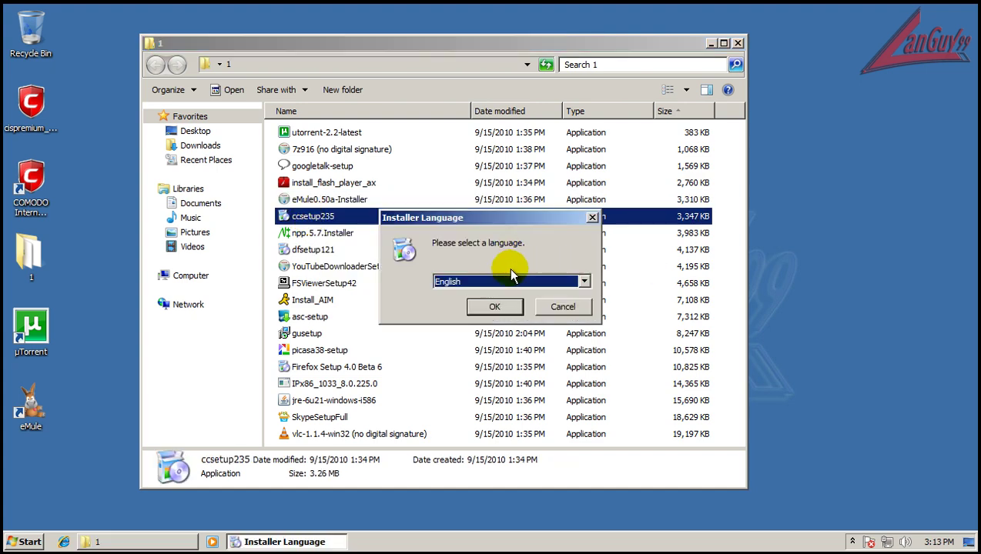
click(494, 306)
click(590, 397)
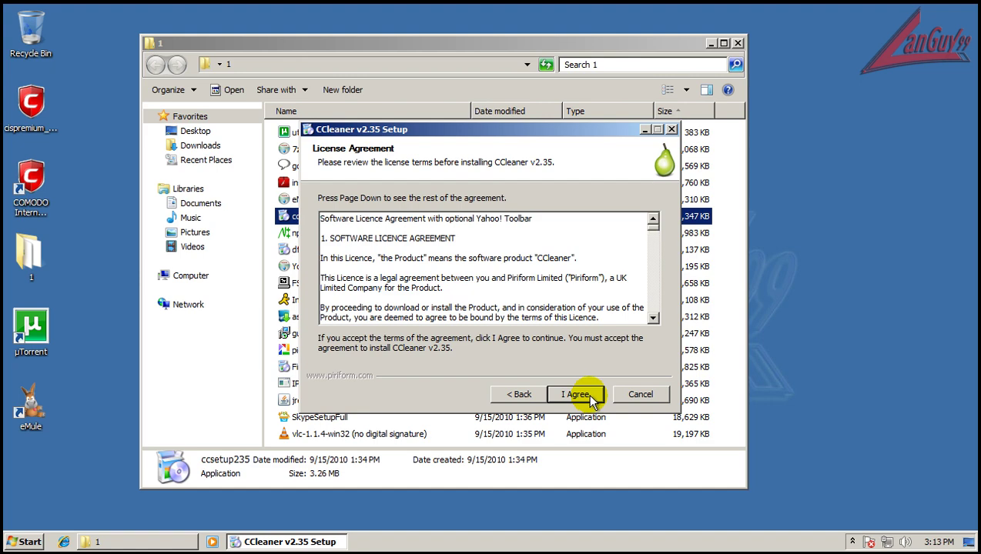
click(589, 397)
click(590, 396)
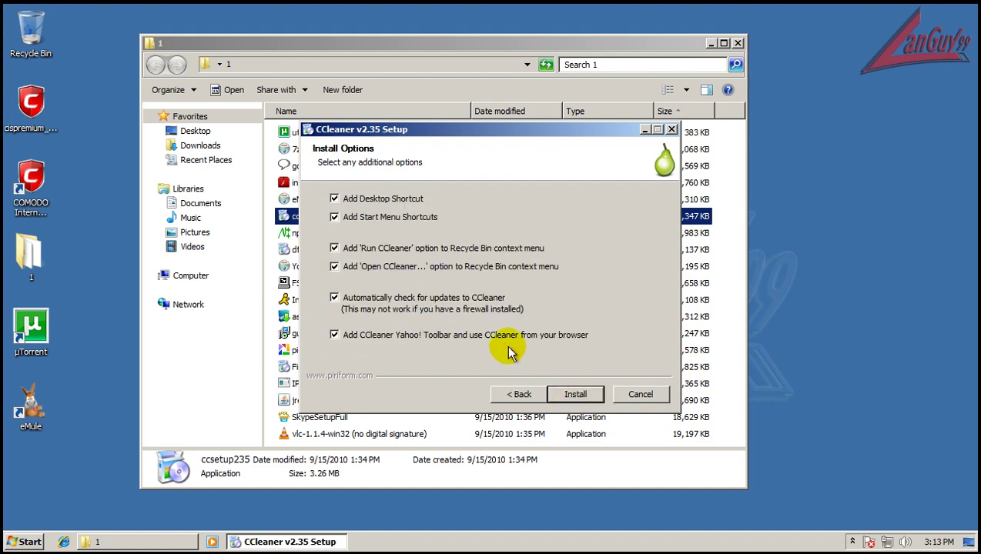
click(506, 337)
click(589, 397)
Step: Select the Notepad++ installer, then finish CCleaner setup without launching it
click(293, 202)
click(311, 231)
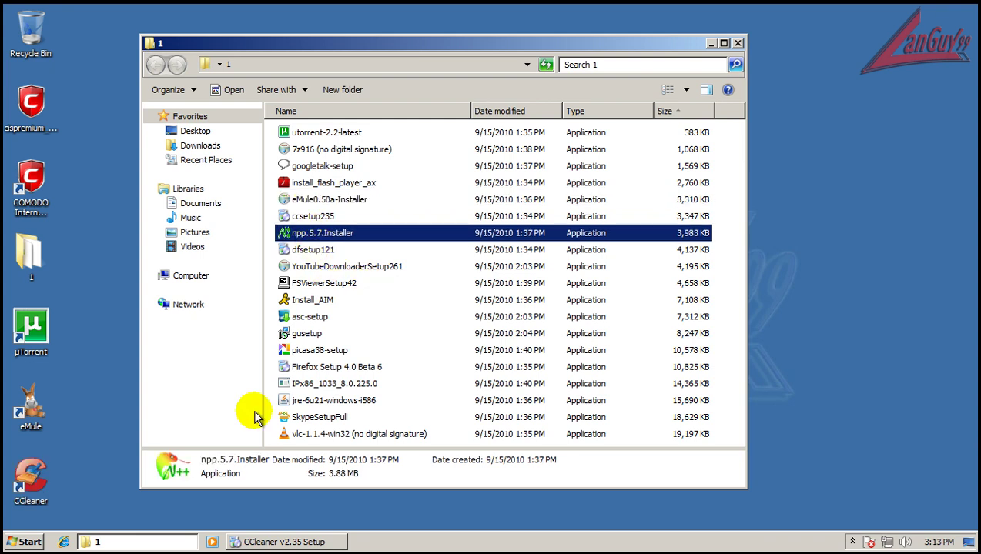
click(308, 542)
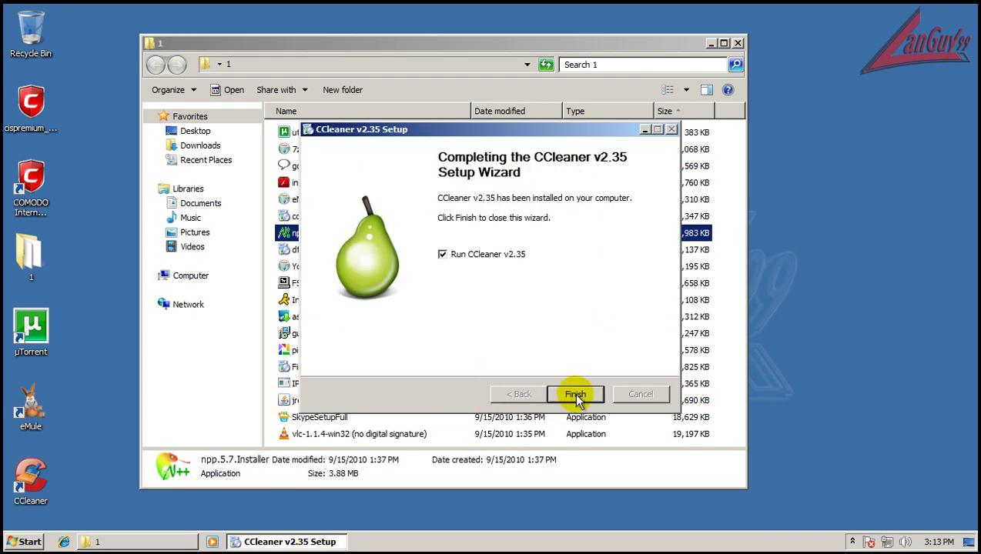
click(469, 254)
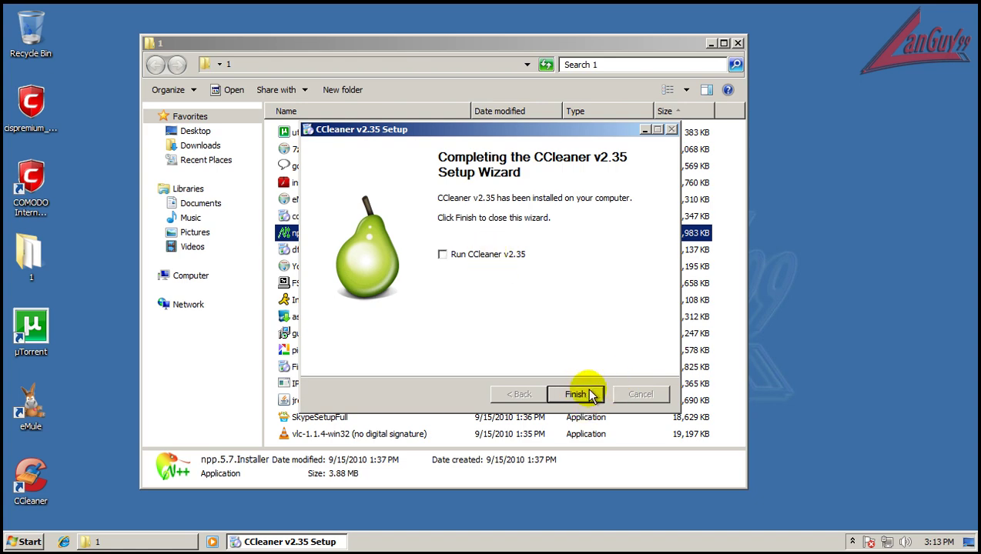
click(579, 394)
Step: Install Notepad++ v5.7 in English with default location and components, unticking Run Notepad++
double_click(332, 238)
click(499, 247)
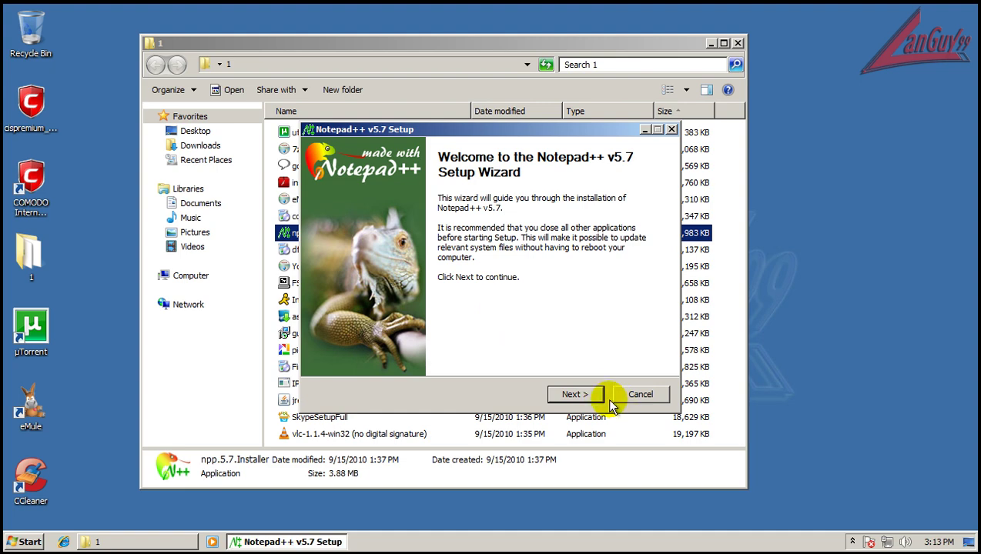
click(572, 394)
click(572, 394)
click(573, 395)
click(572, 395)
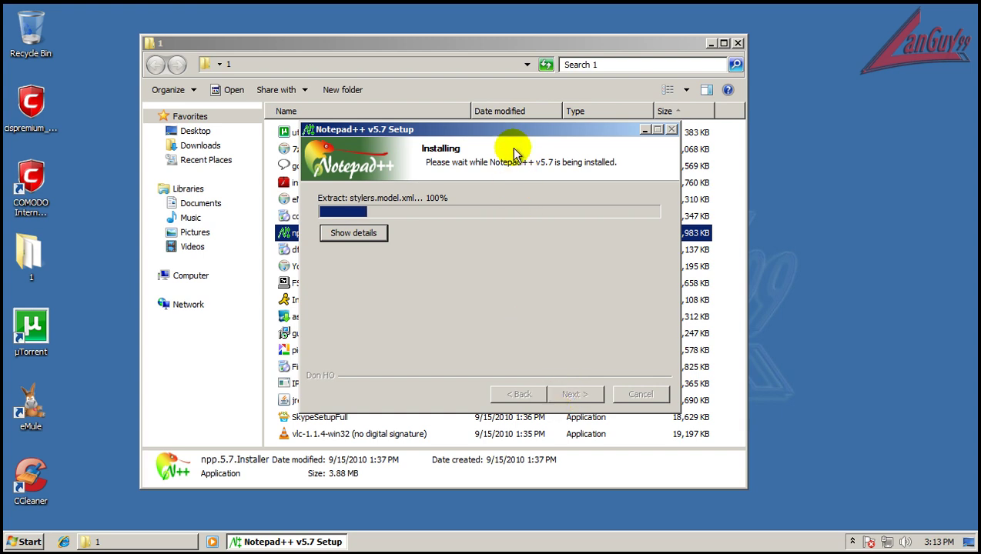
click(445, 256)
Step: Finish Notepad++ setup and start Defraggler v1.21 setup in English at the default location
click(579, 396)
click(325, 250)
click(493, 308)
click(590, 394)
click(585, 394)
click(585, 394)
Step: Install Defraggler without the Yahoo! Toolbar and finish without launching it
click(428, 281)
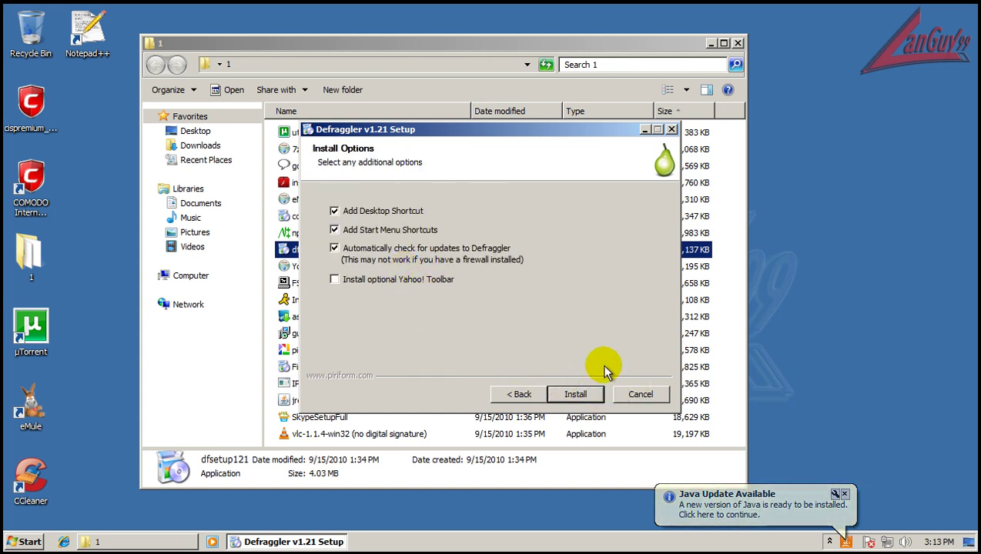
click(579, 396)
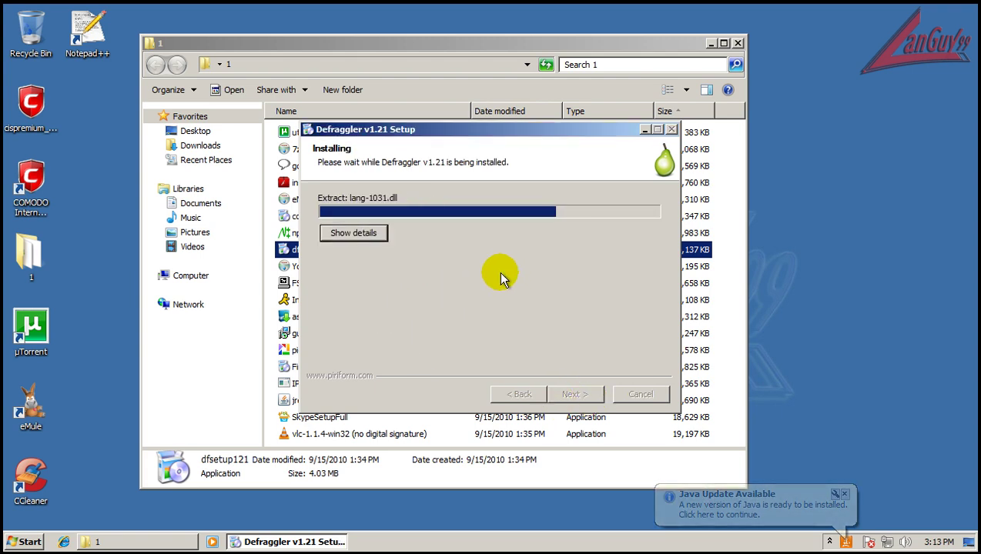
click(576, 394)
click(500, 257)
click(581, 396)
Step: Run the YouTube Downloader 2.6.1 installer, accepting the license and default install folder
click(331, 267)
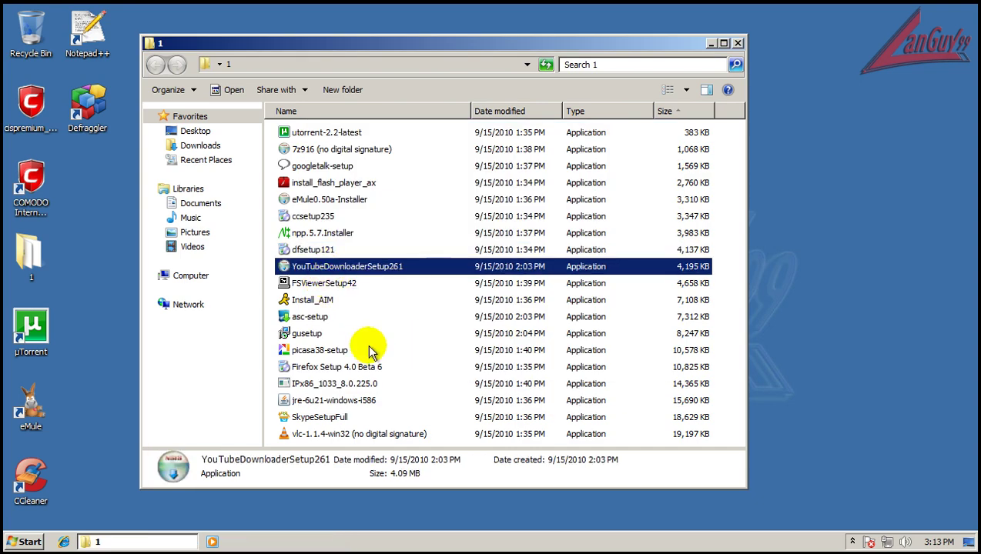
double_click(342, 266)
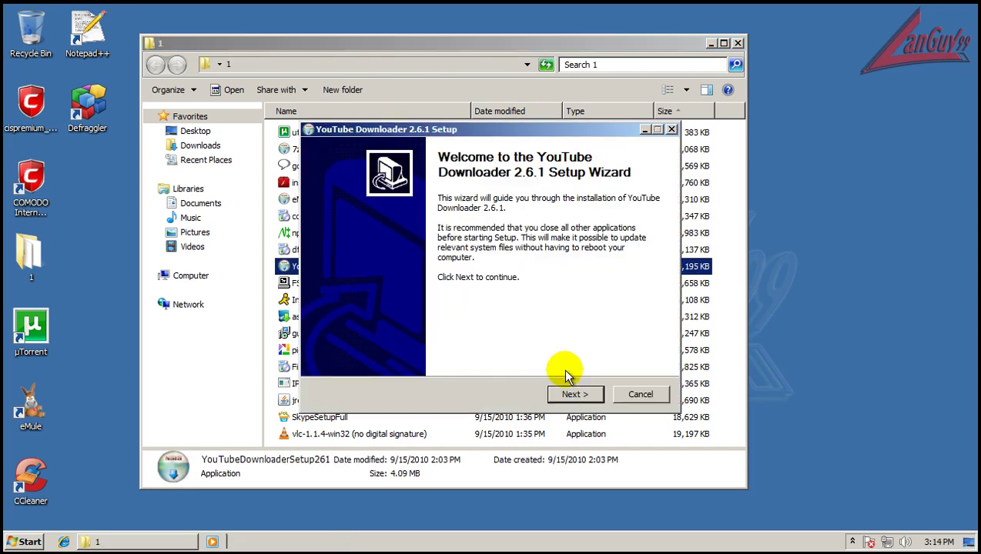
click(575, 395)
click(575, 394)
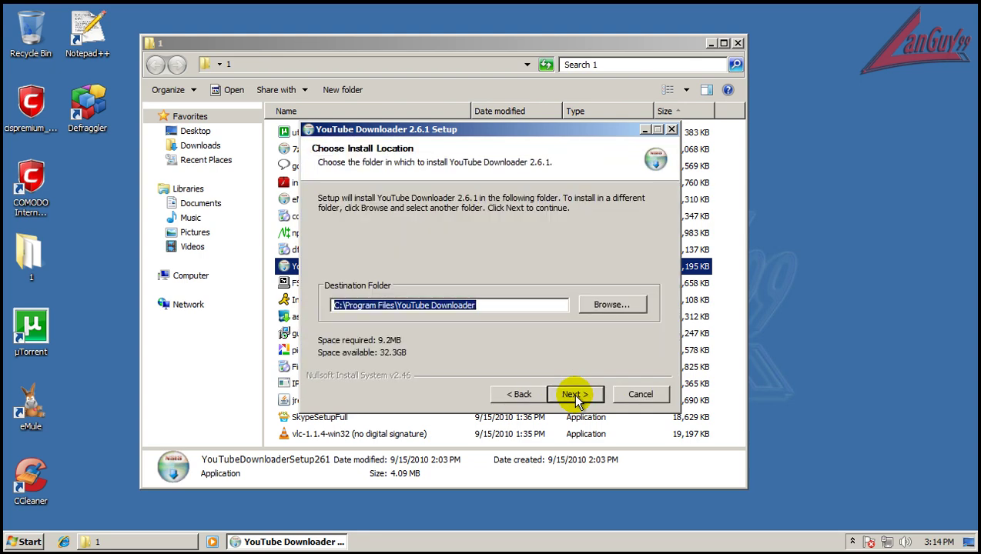
click(575, 394)
Step: Decline the toolbar and Yahoo! search, install, and finish without starting YouTube Downloader
click(416, 331)
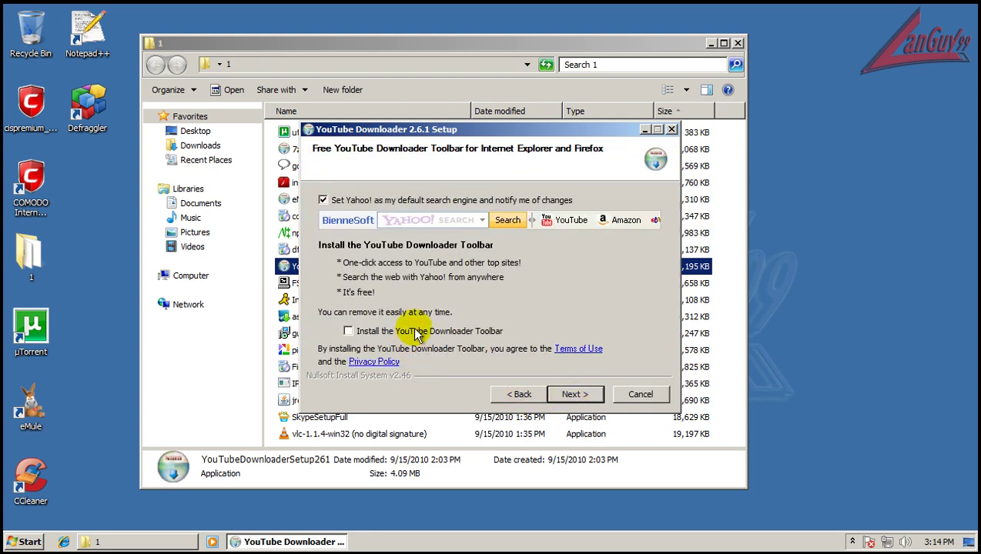
click(355, 201)
click(575, 395)
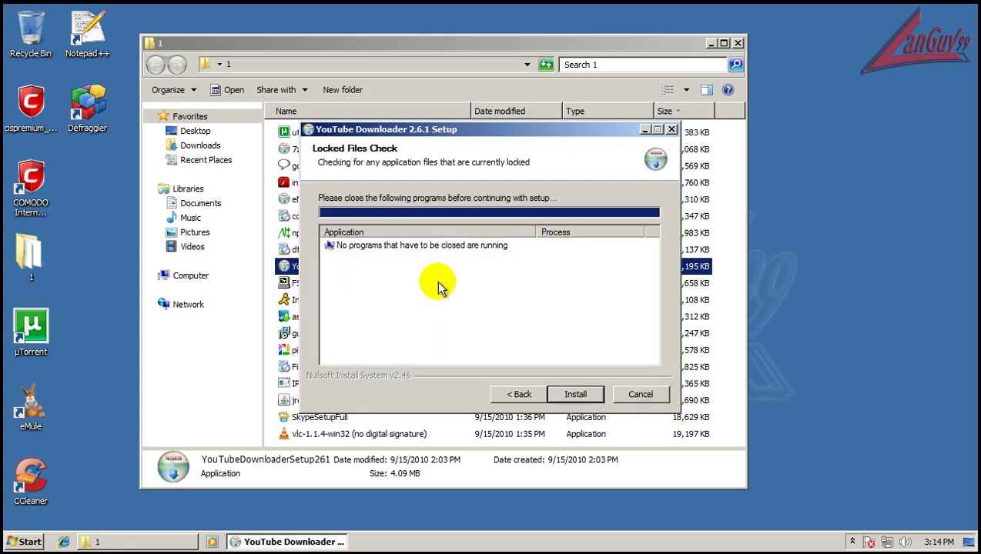
click(579, 397)
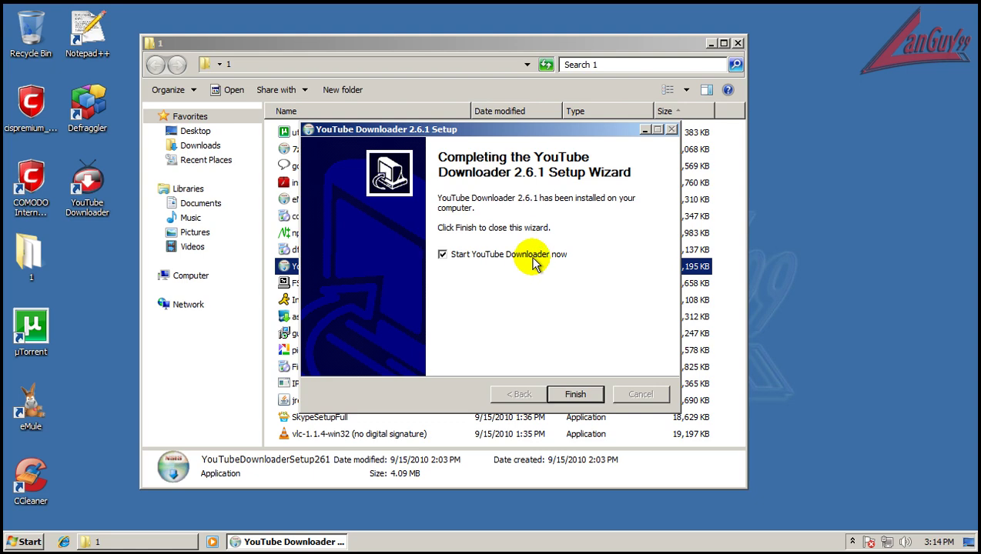
click(535, 262)
click(575, 394)
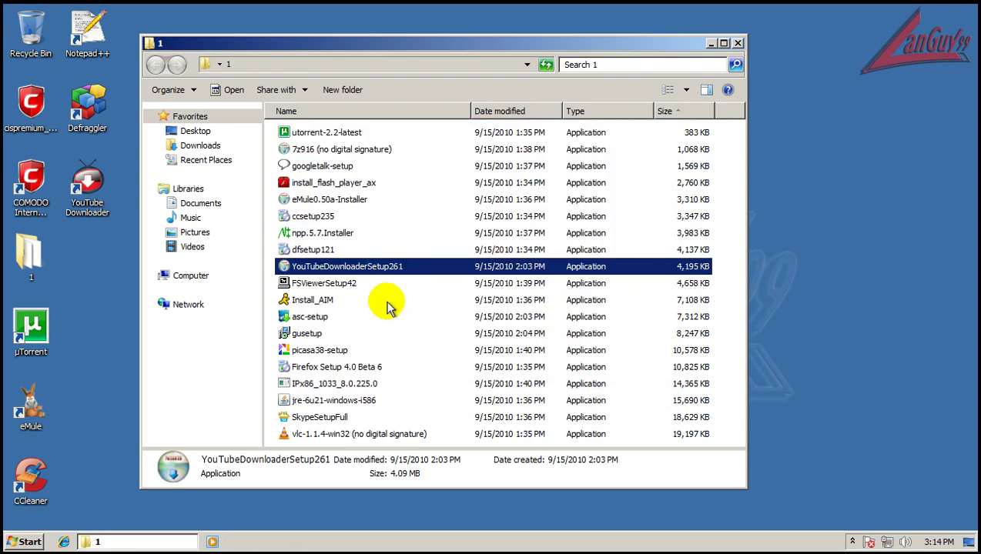
Step: Install FastStone Image Viewer 4.2 to the default location, leaving 'Run FastStone Image Viewer' unticked
double_click(324, 283)
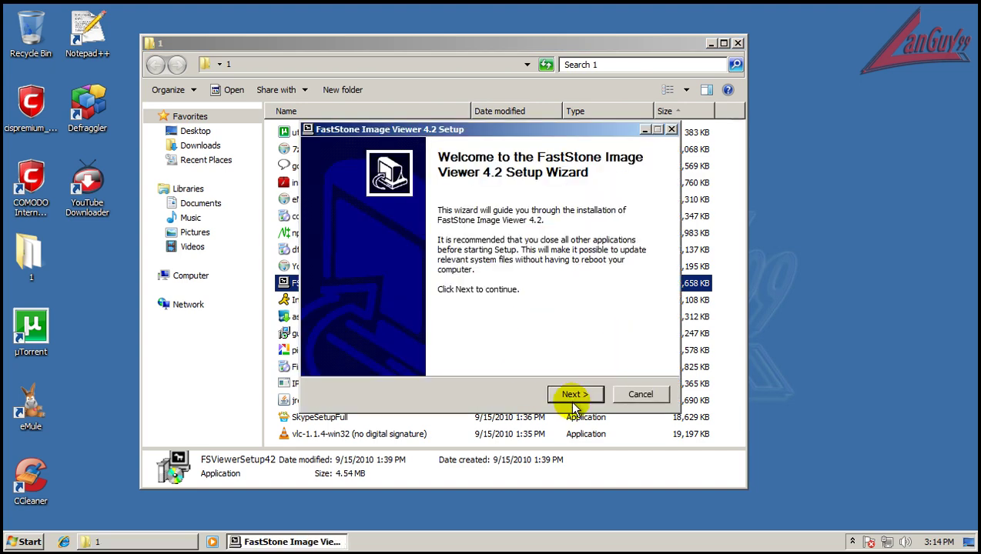
click(572, 396)
click(573, 396)
click(572, 396)
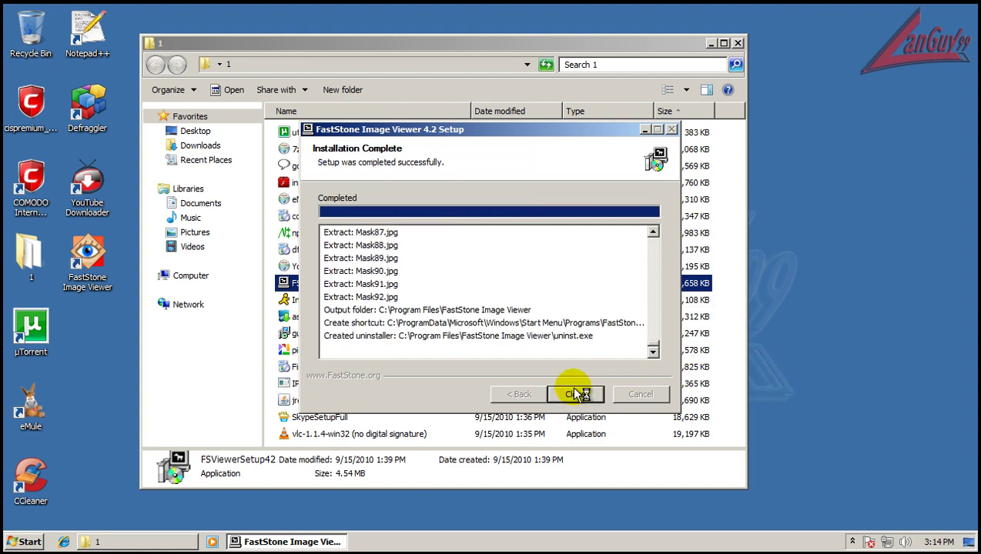
click(575, 394)
click(515, 267)
click(575, 394)
click(575, 396)
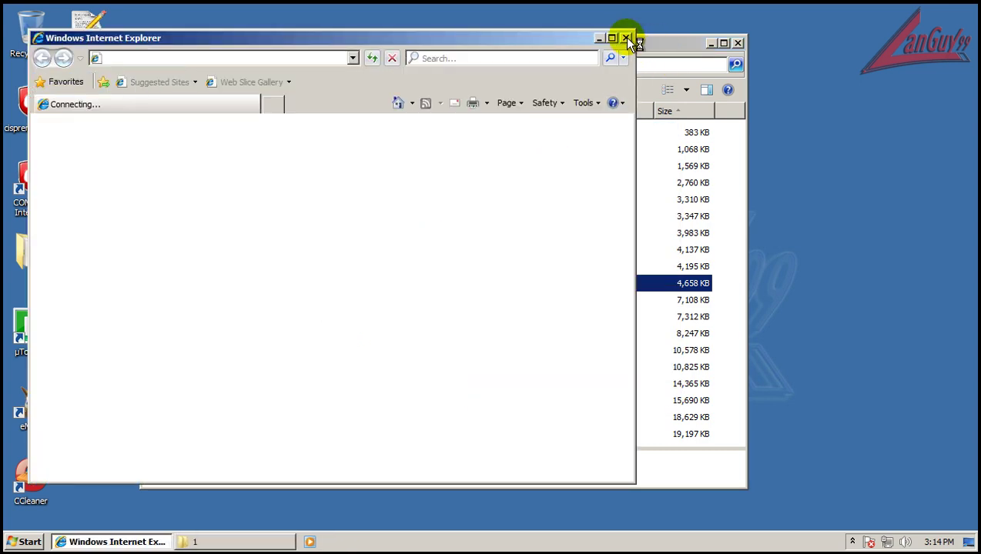
Step: Close Internet Explorer and install AIM with the AIM Toolbar and AOL.com home page declined
click(625, 37)
click(321, 301)
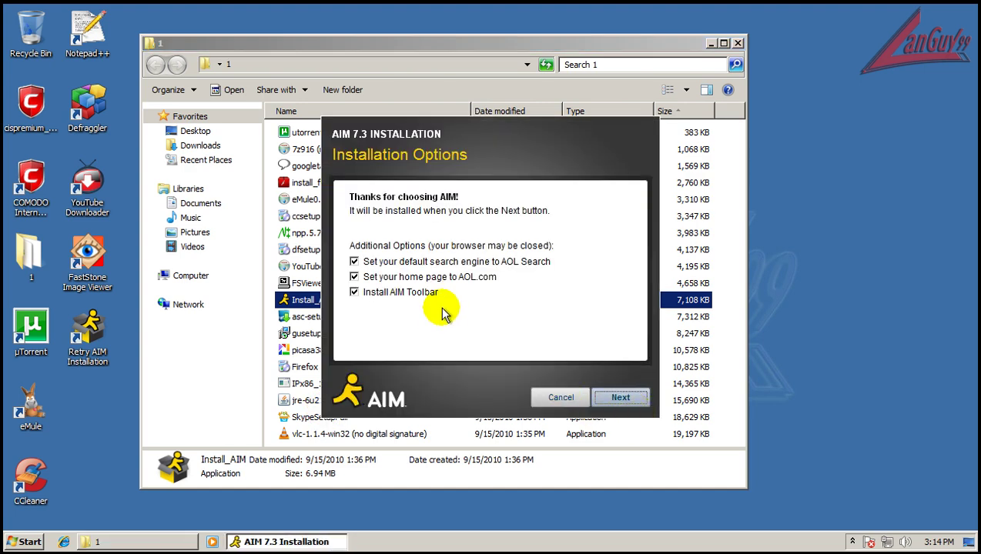
click(431, 295)
click(440, 274)
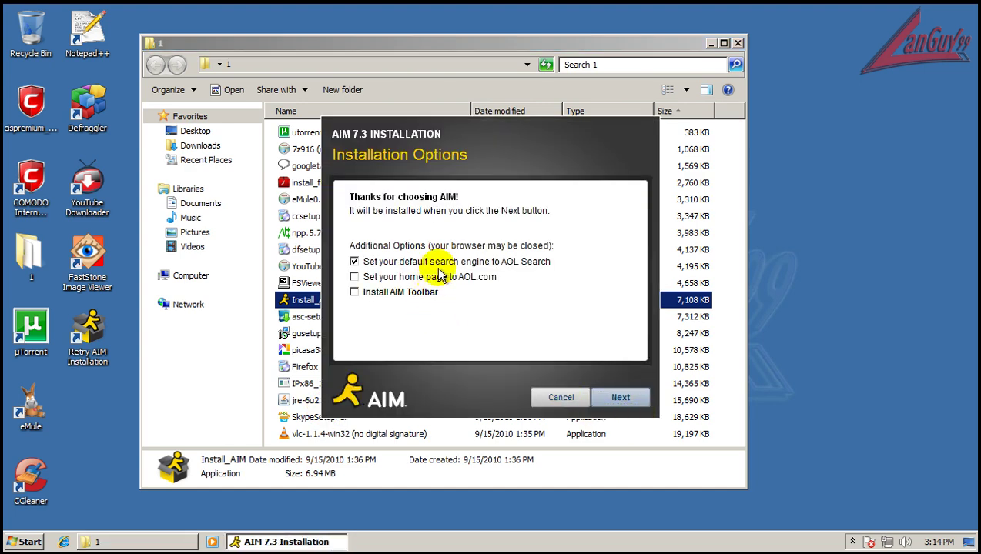
click(624, 404)
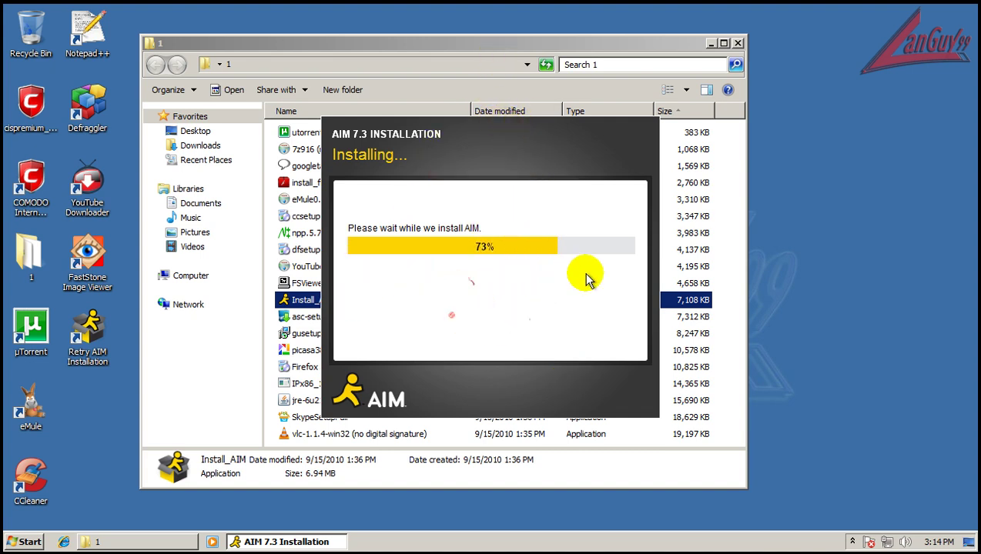
Step: Launch the asc-setup installer once AIM finishes
click(852, 542)
click(852, 542)
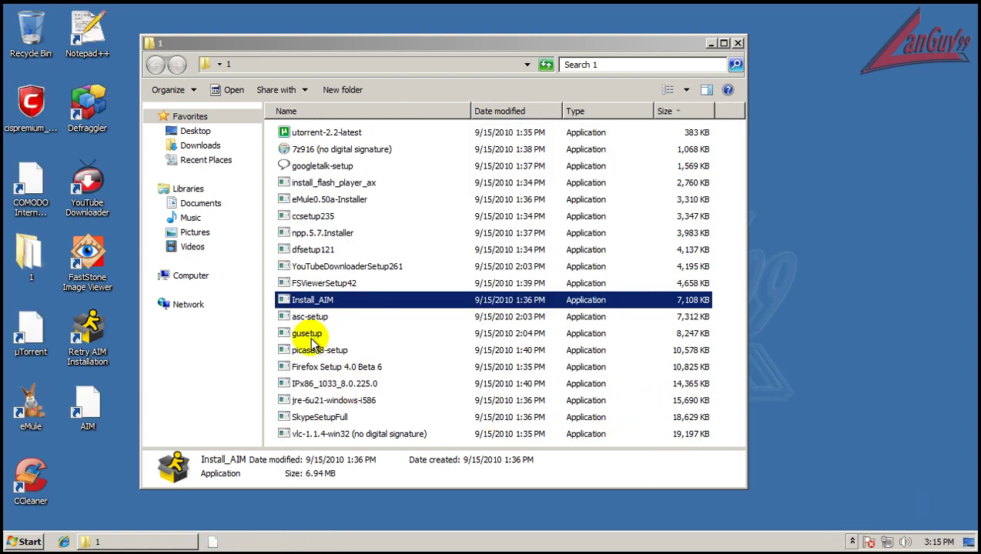
click(320, 318)
Step: Close AIM's completion window and install Advanced SystemCare 3 with default folders and tasks
click(322, 542)
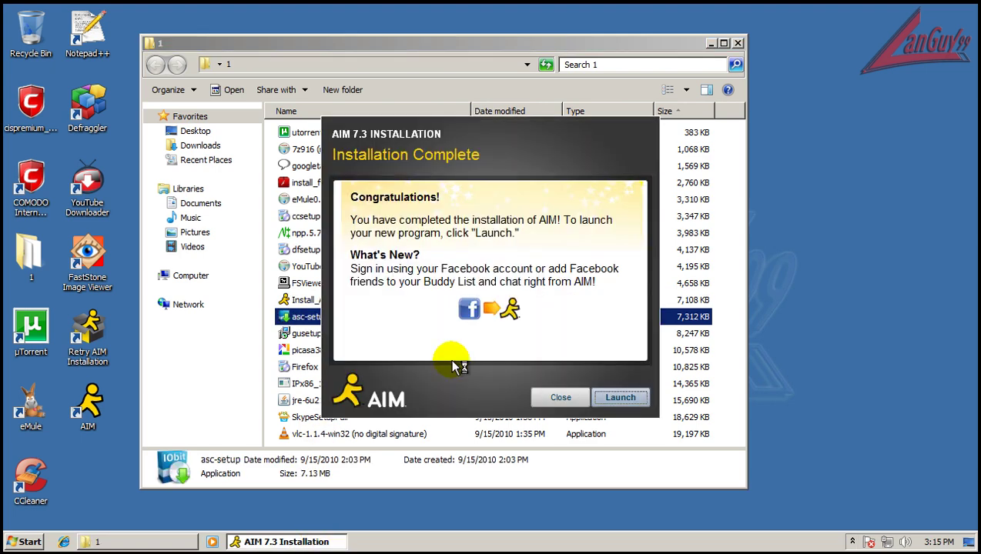
click(563, 399)
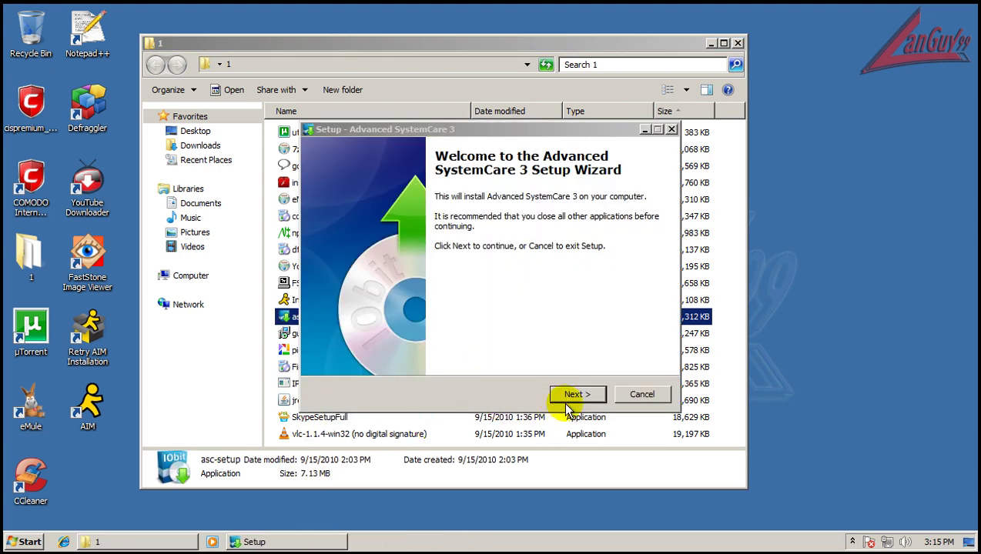
click(573, 396)
click(389, 345)
click(569, 399)
click(573, 396)
click(573, 397)
click(588, 395)
click(597, 395)
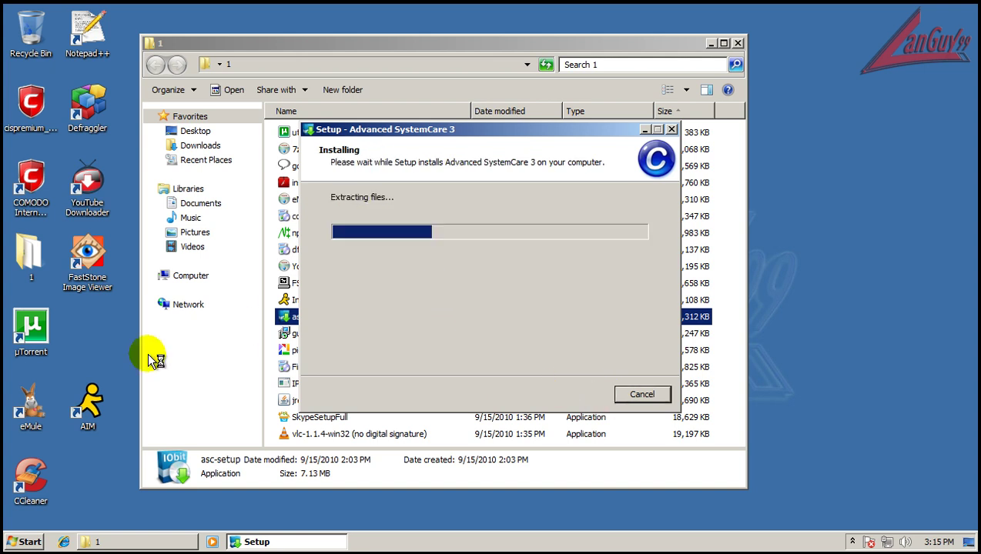
Step: Move the AIM desktop shortcut beside µTorrent and finish the Advanced SystemCare setup
click(88, 324)
drag(88, 324, 89, 325)
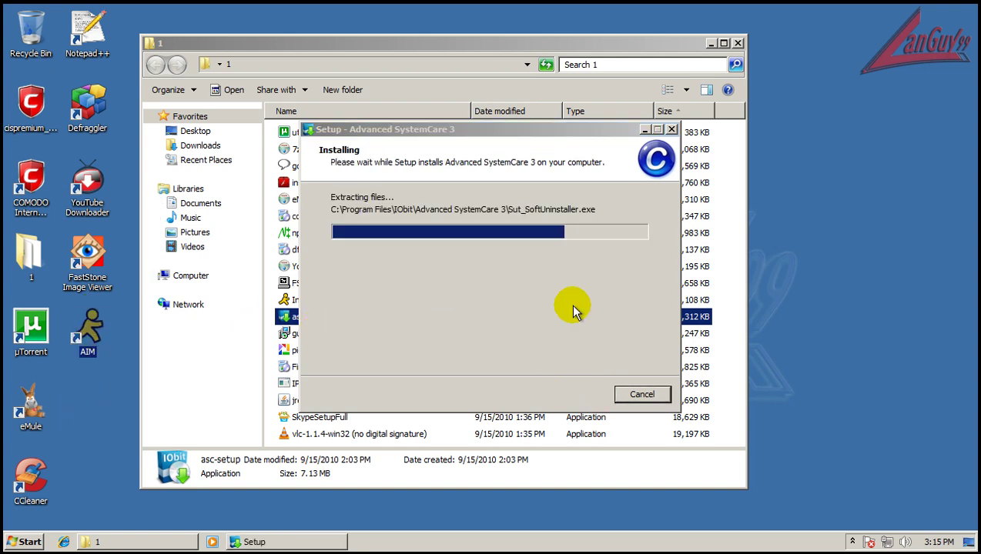
click(506, 129)
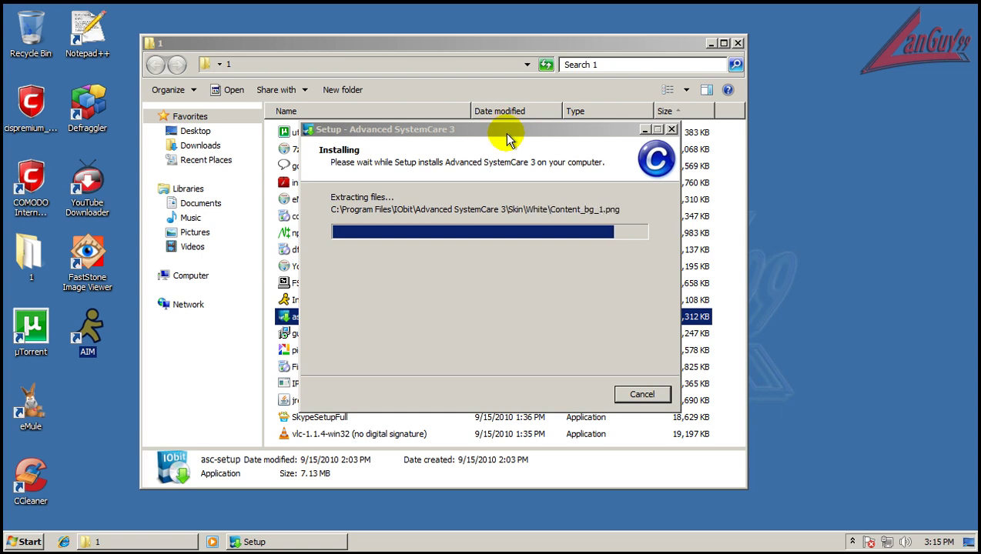
click(507, 131)
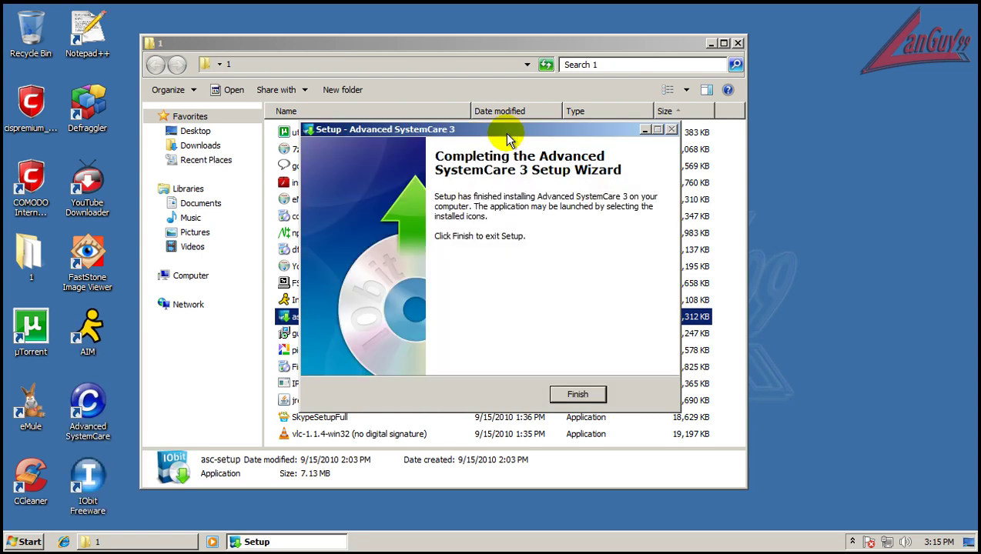
click(579, 395)
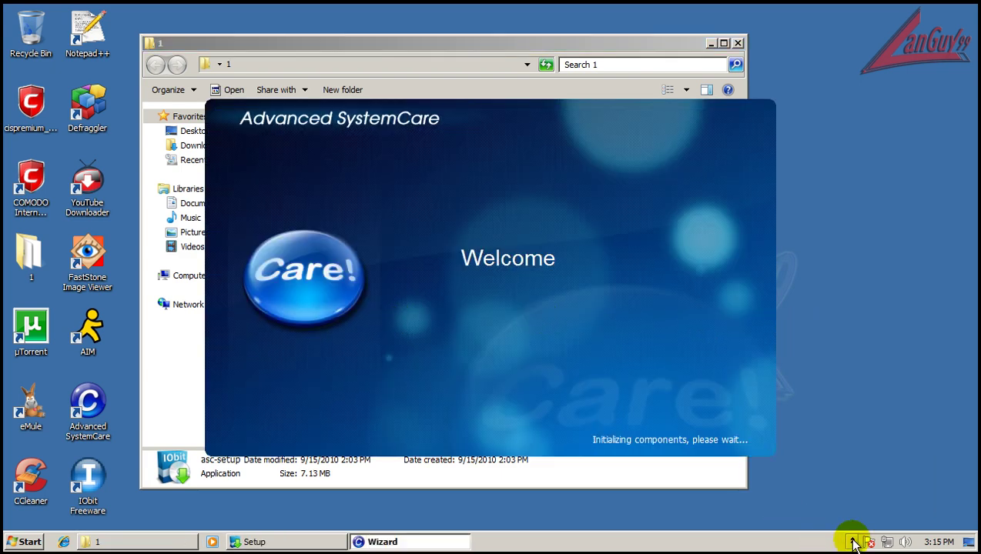
Step: Complete Advanced SystemCare's first-run configuration, then exit the program from its tray icon
click(852, 542)
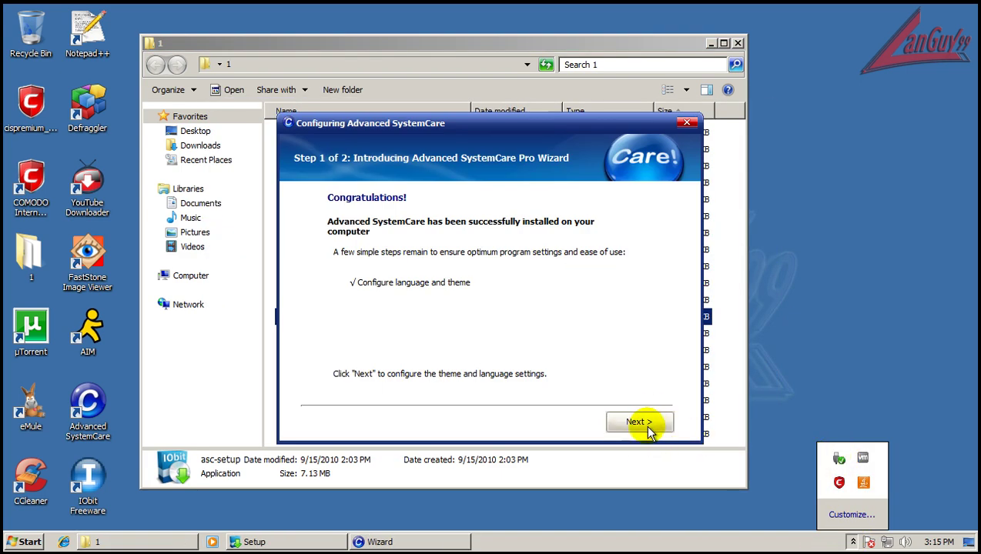
click(649, 423)
click(649, 423)
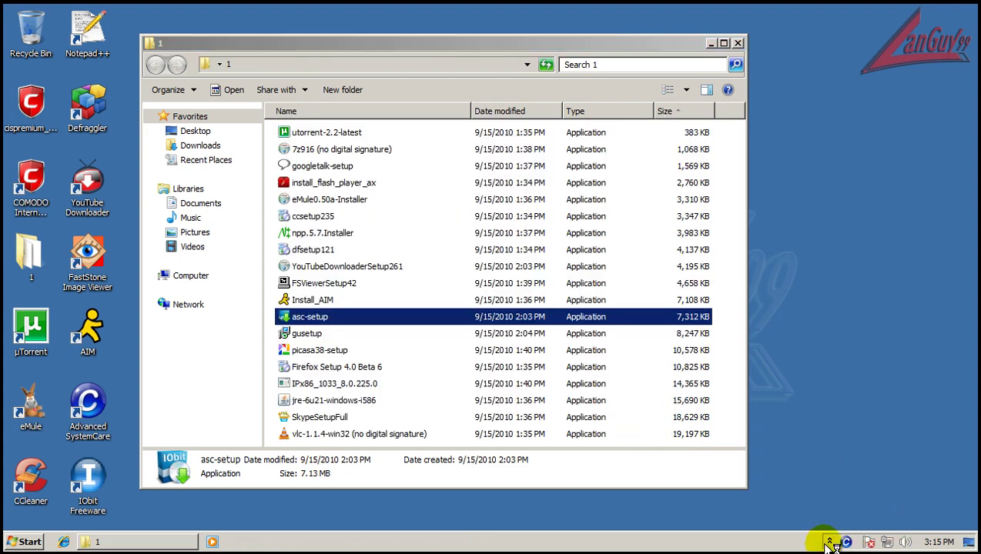
click(831, 540)
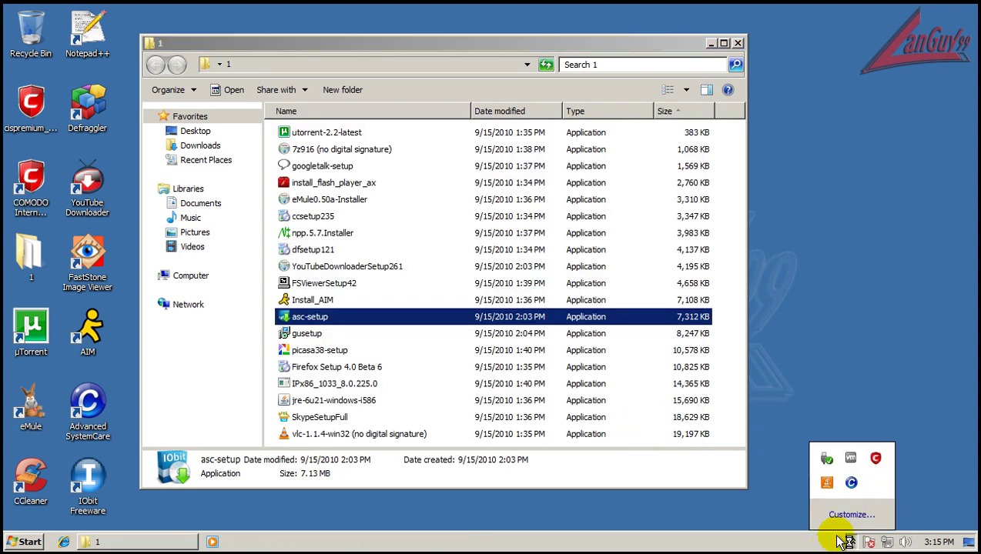
right_click(853, 486)
click(847, 472)
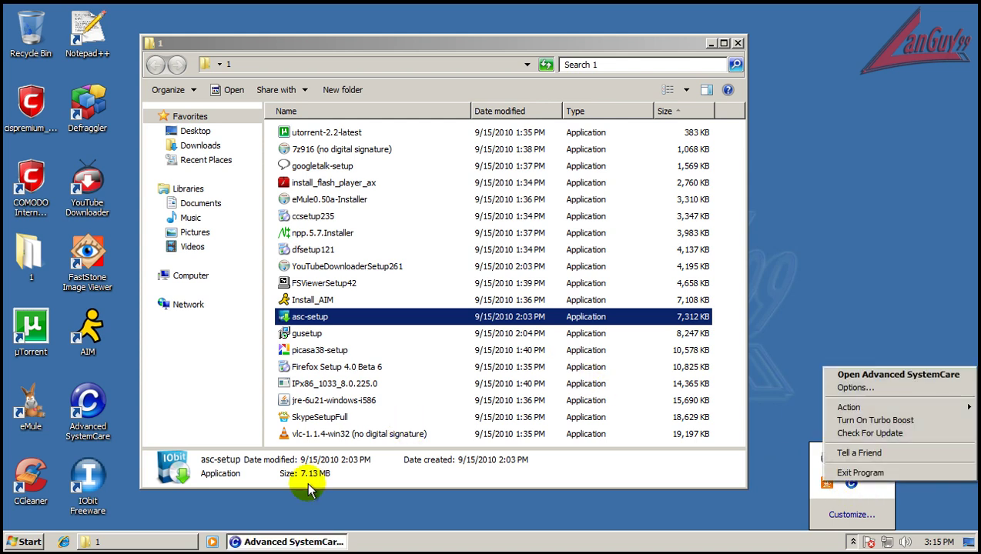
click(924, 473)
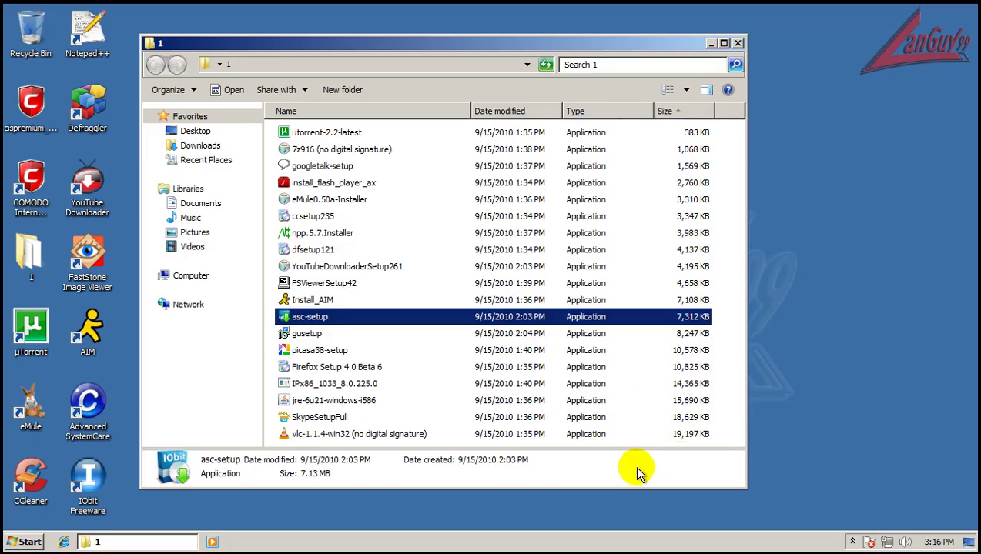
click(854, 541)
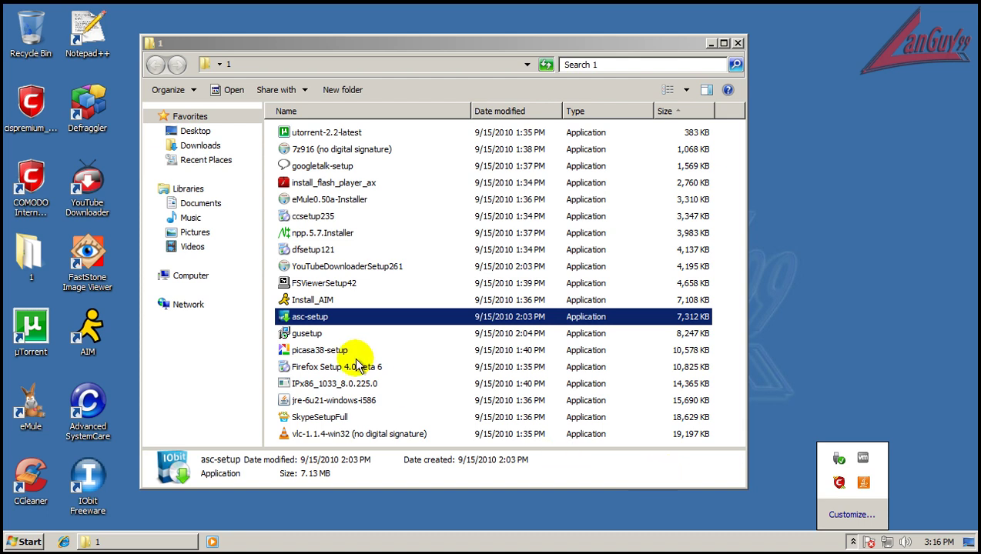
Step: Run gusetup, accept the Glary Utilities license and decline the Ask Toolbar
double_click(300, 334)
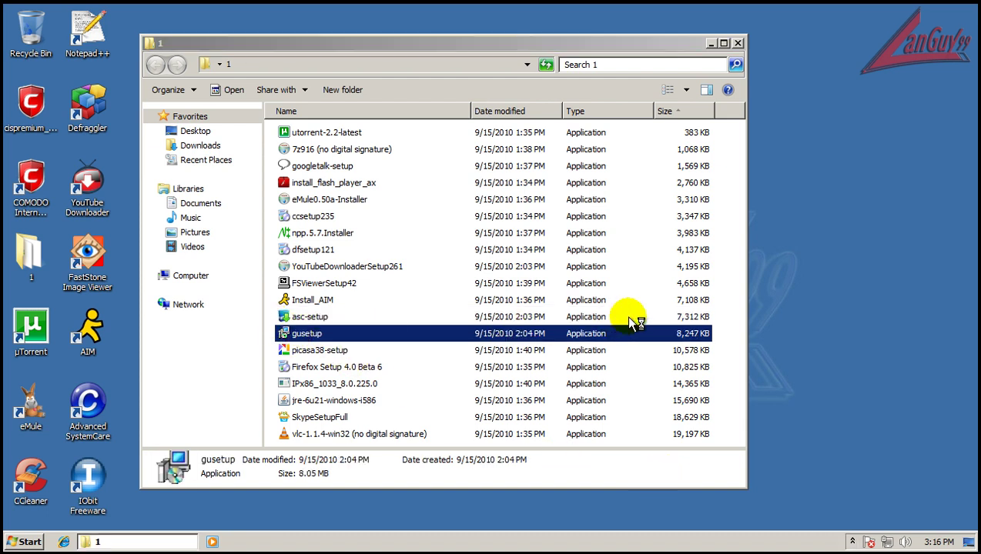
click(503, 308)
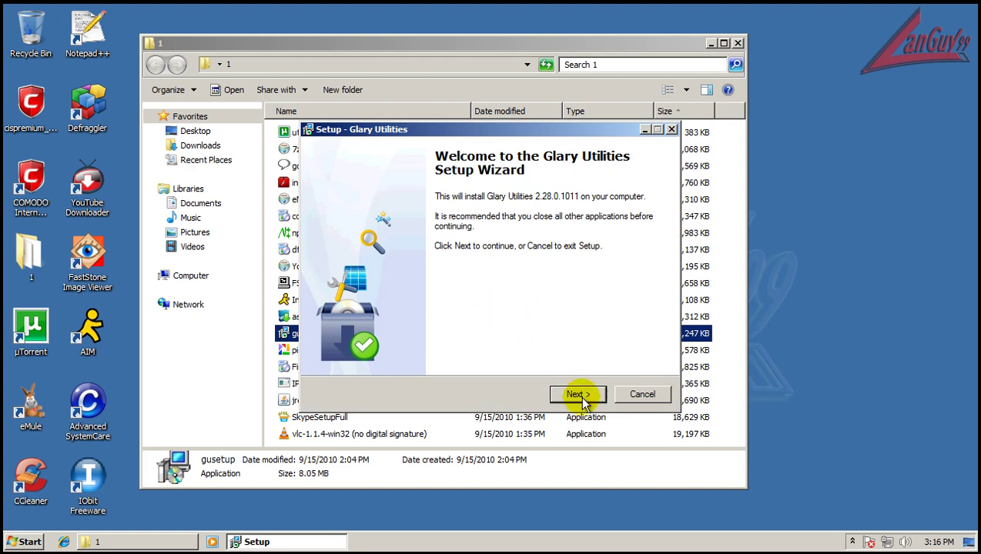
click(581, 407)
click(426, 347)
click(576, 397)
click(456, 327)
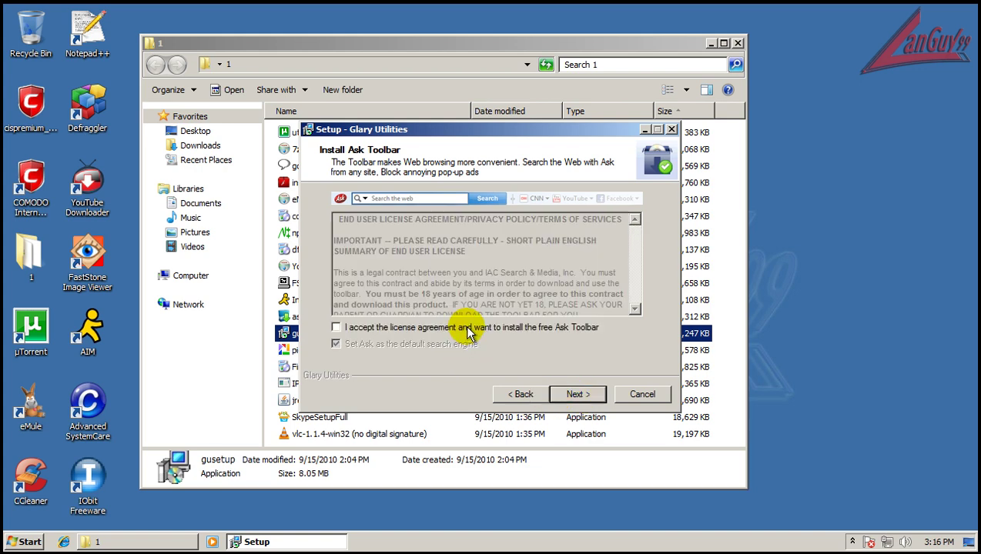
Step: Install Glary Utilities with default folders and tasks, untick its launch, and select picasa38-setup
click(589, 397)
click(589, 396)
click(589, 396)
click(588, 397)
click(590, 399)
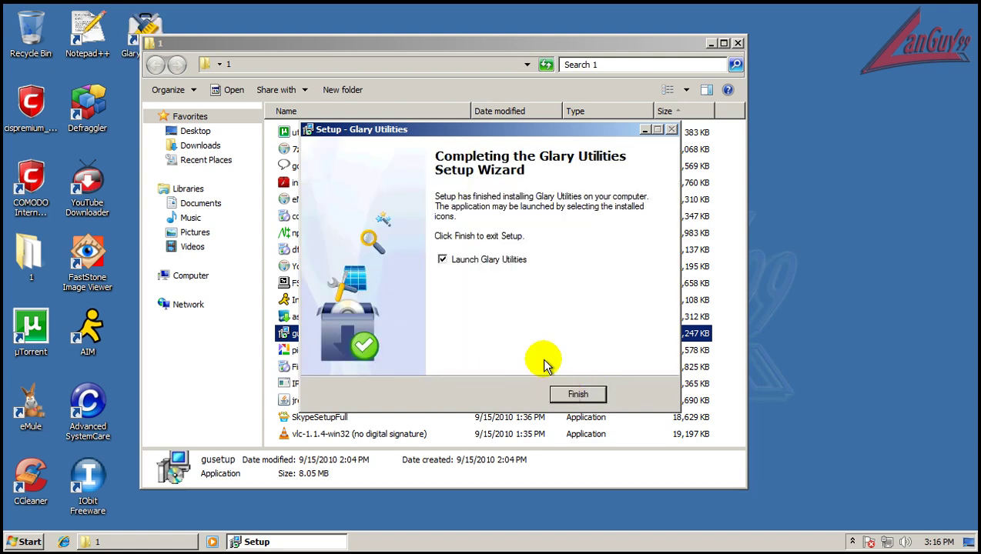
click(505, 261)
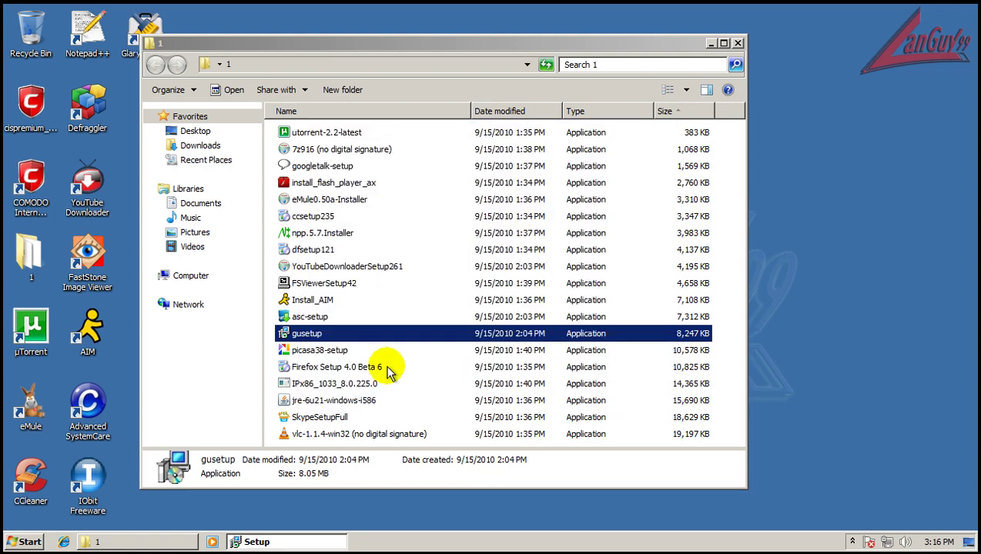
click(319, 350)
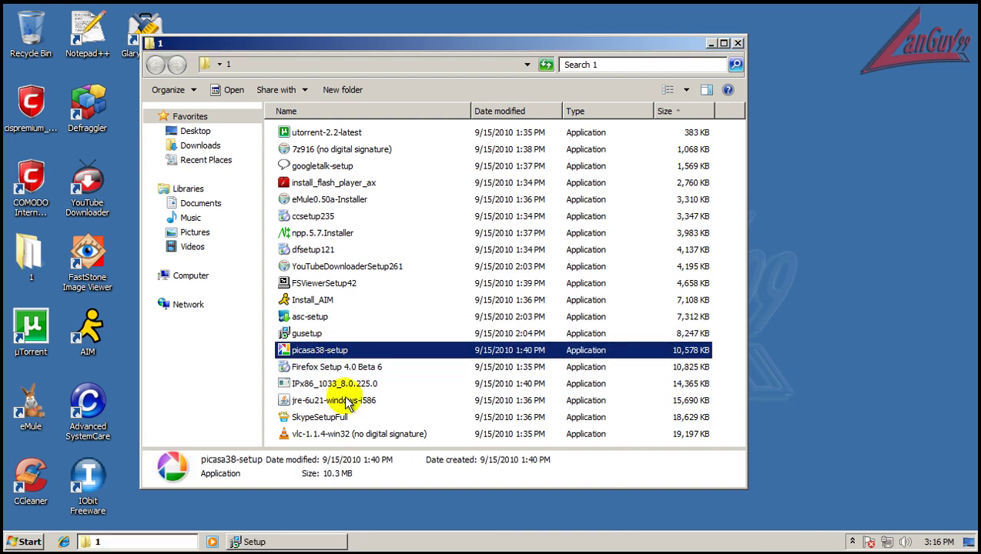
Step: Install Picasa 3 to the default location and select the Firefox Setup 4.0 Beta 6 installer
double_click(339, 353)
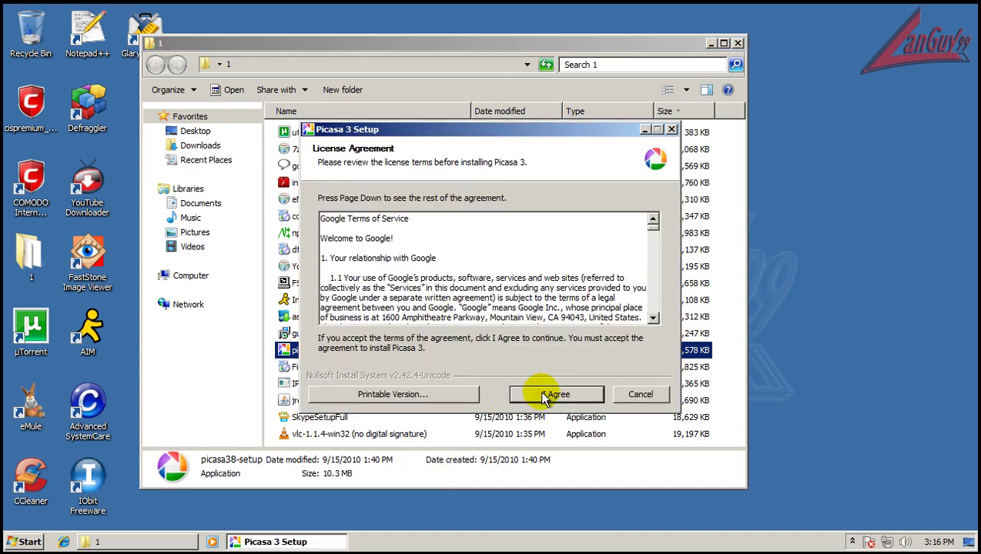
click(539, 395)
click(543, 395)
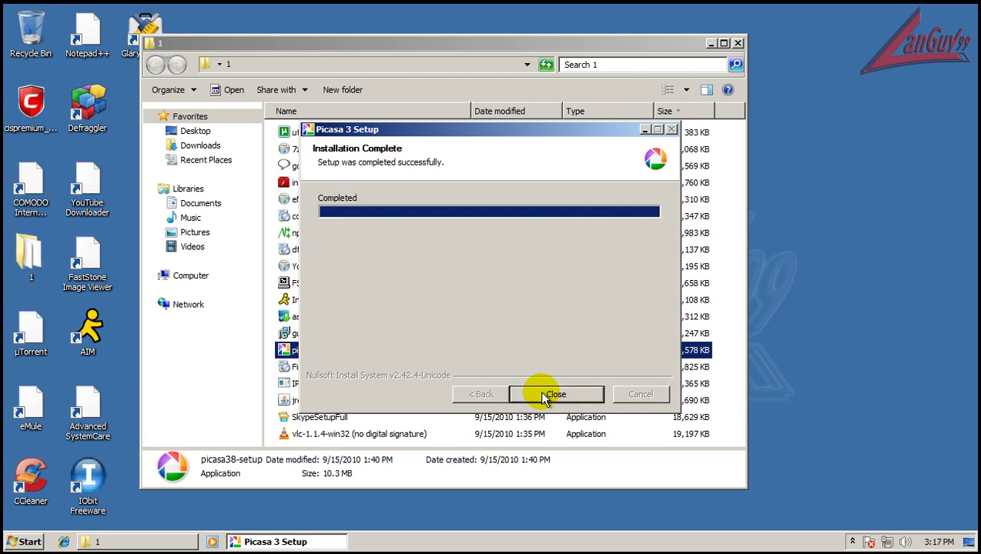
click(543, 395)
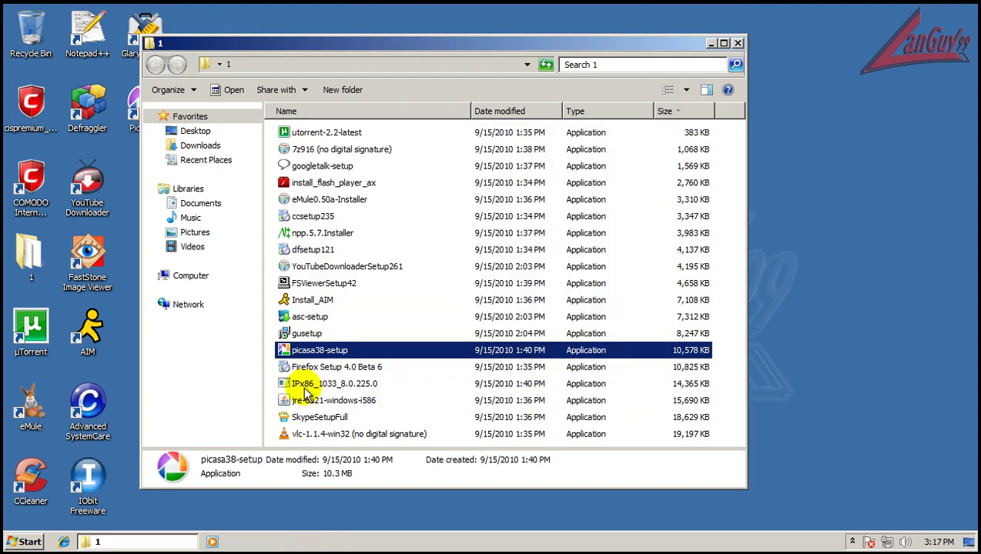
click(323, 369)
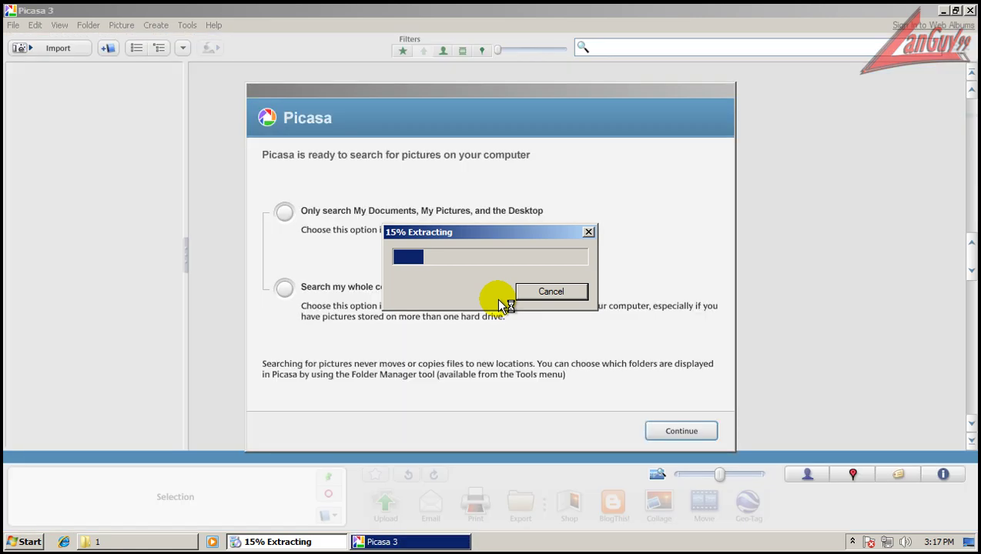
Step: Close Picasa and Internet Explorer, choosing 'Don't use Picasa Photo Viewer' as default viewer
click(703, 433)
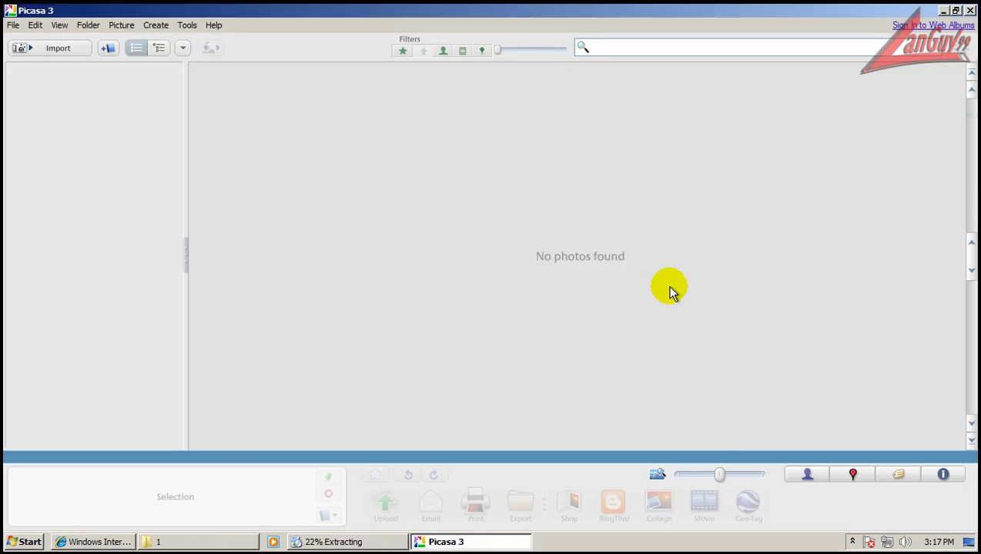
click(971, 11)
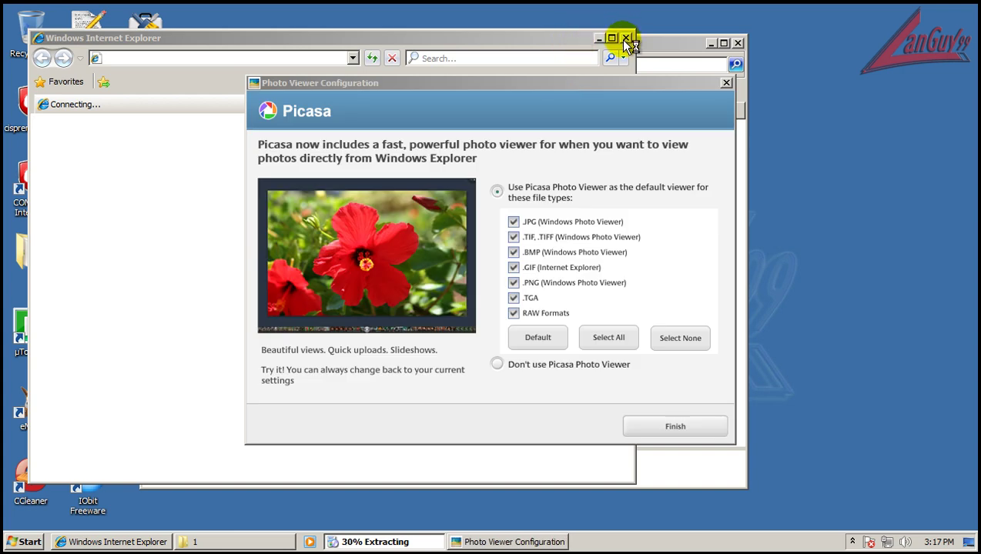
click(626, 38)
click(591, 364)
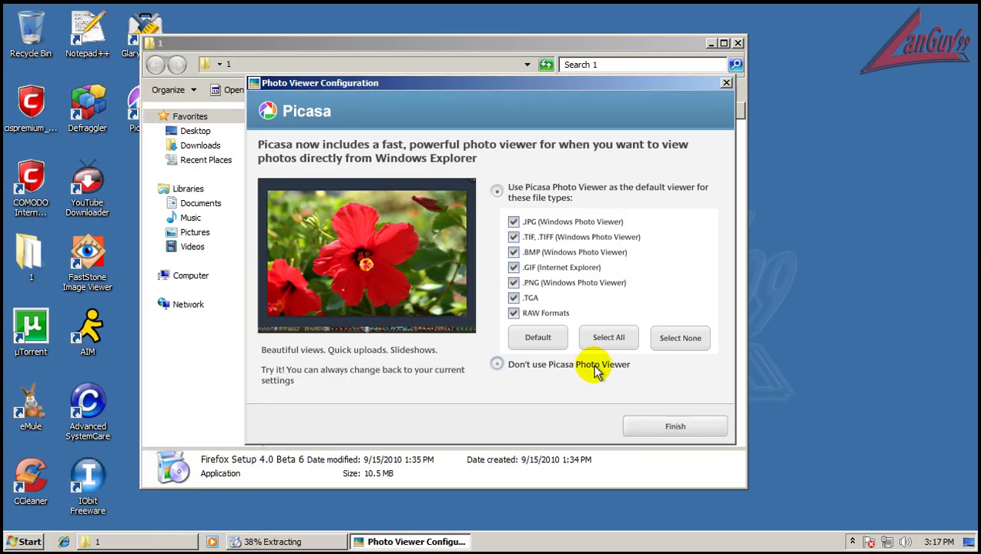
click(690, 426)
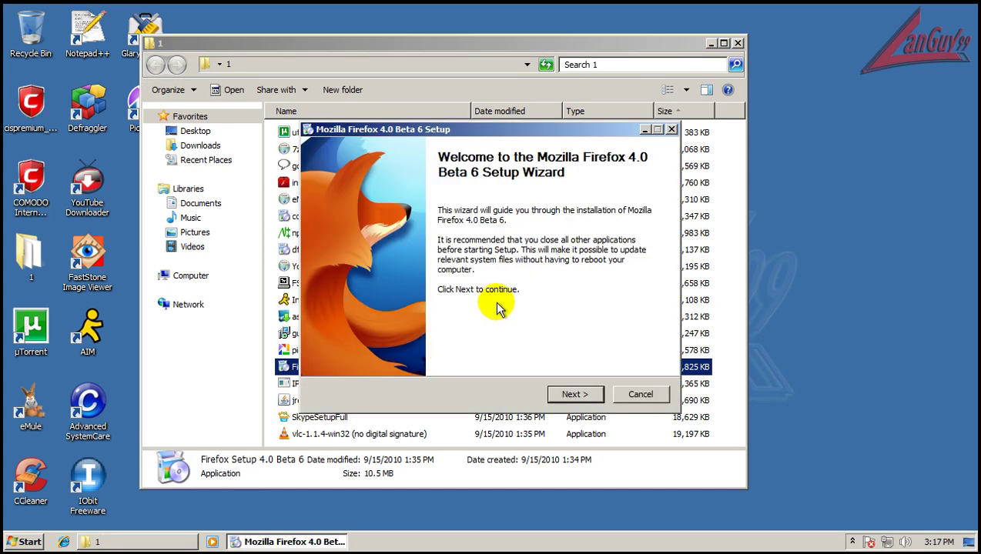
Step: Install Firefox 4.0 Beta 6 with the standard setup type, leaving 'Launch Firefox now' unticked
click(578, 394)
click(581, 395)
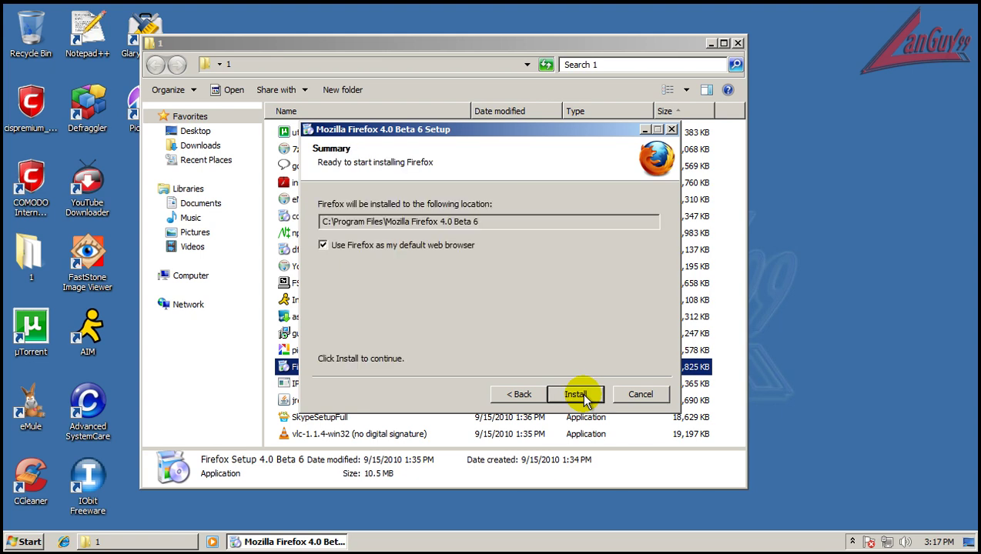
click(578, 395)
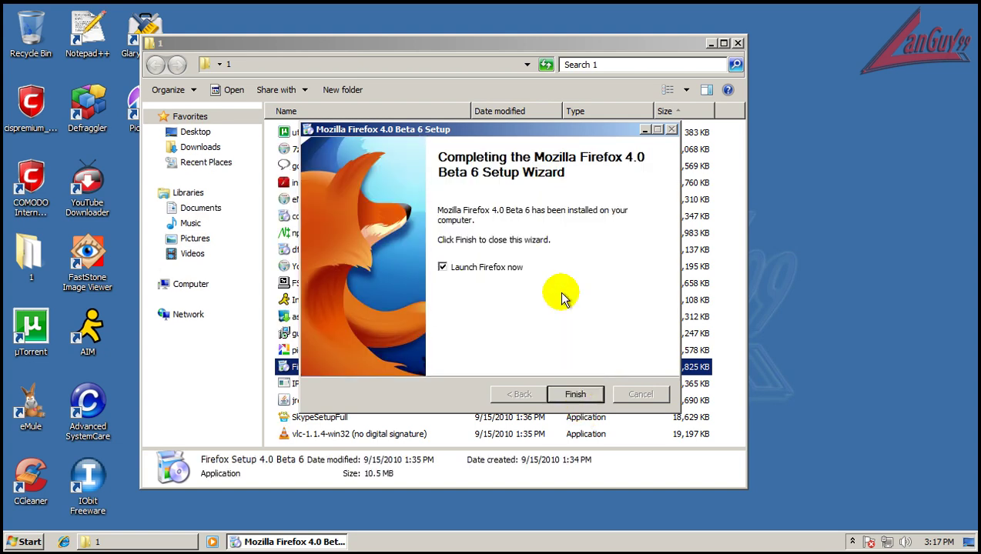
click(510, 267)
click(575, 395)
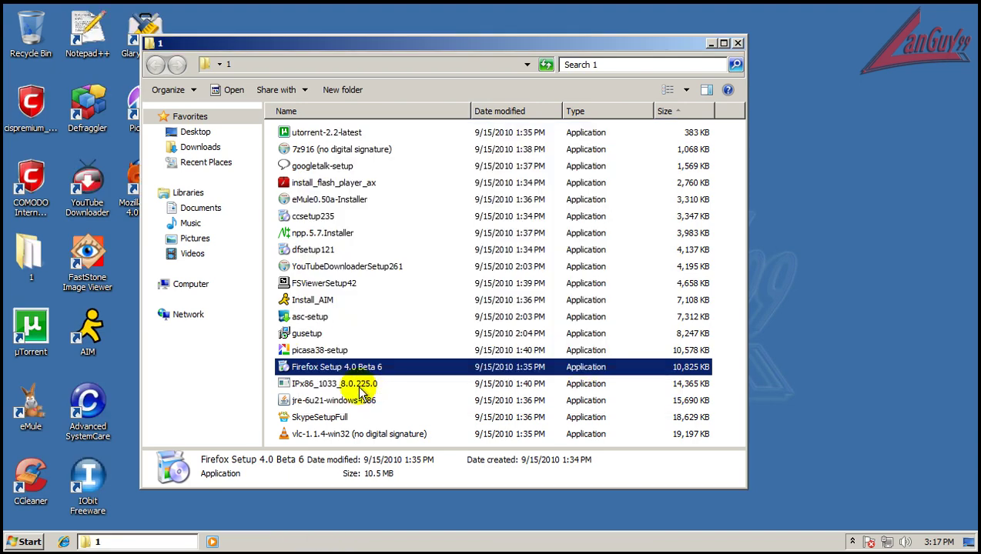
Step: Install Microsoft IntelliPoint 8.0 from IPx86_1033_8.0.225.0 after ticking 'I accept this agreement'
double_click(360, 385)
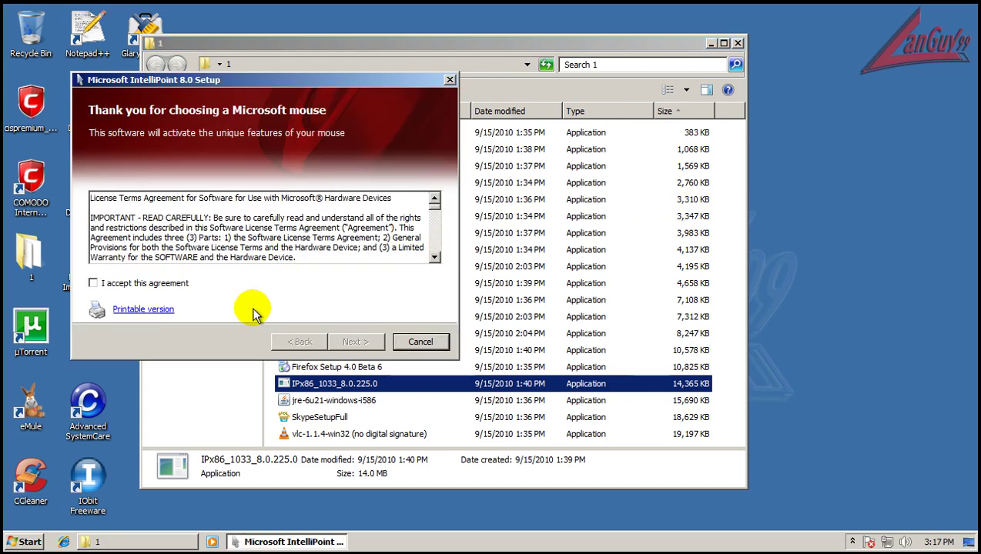
click(103, 285)
click(346, 343)
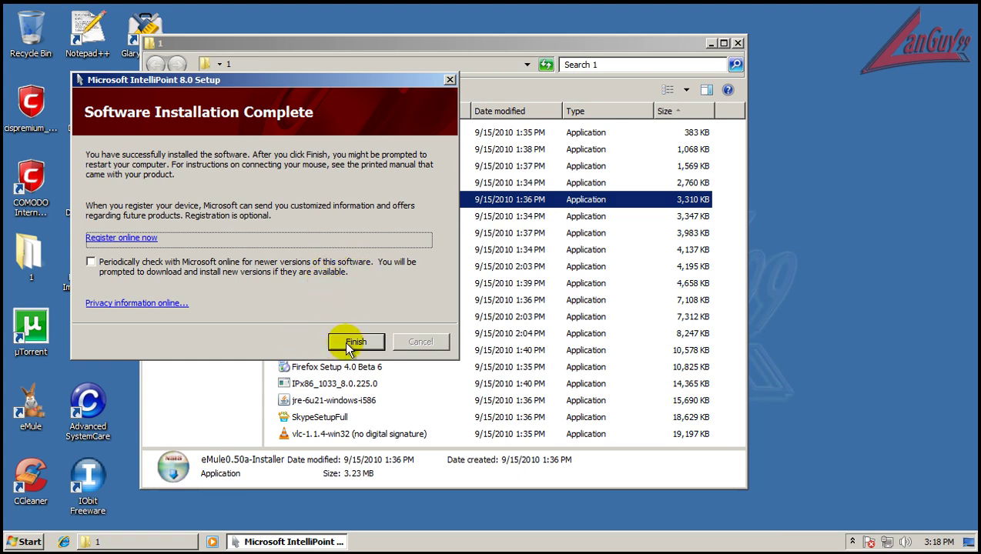
click(354, 342)
click(308, 384)
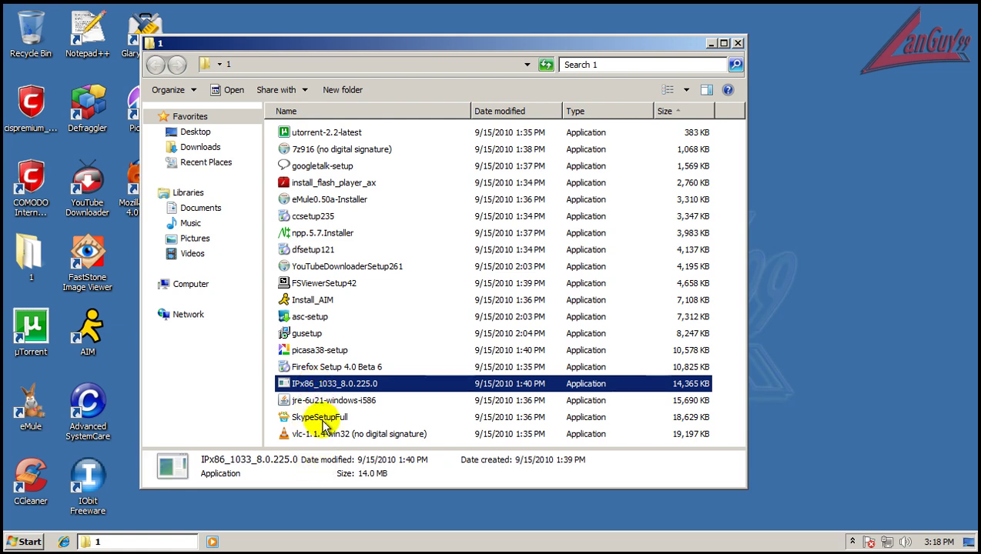
Step: Install Java from jre-6u21-windows-i586 and close the completion dialog
click(322, 404)
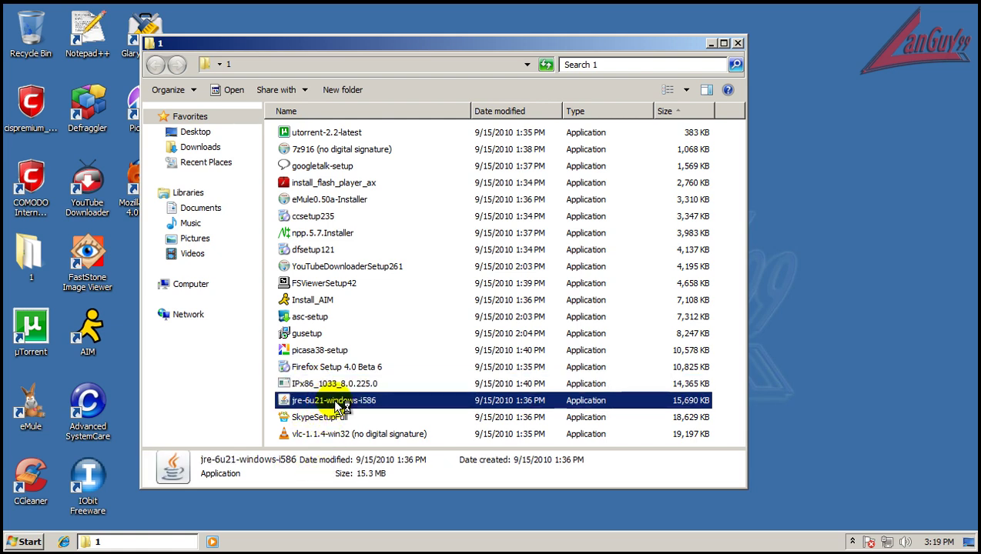
double_click(445, 401)
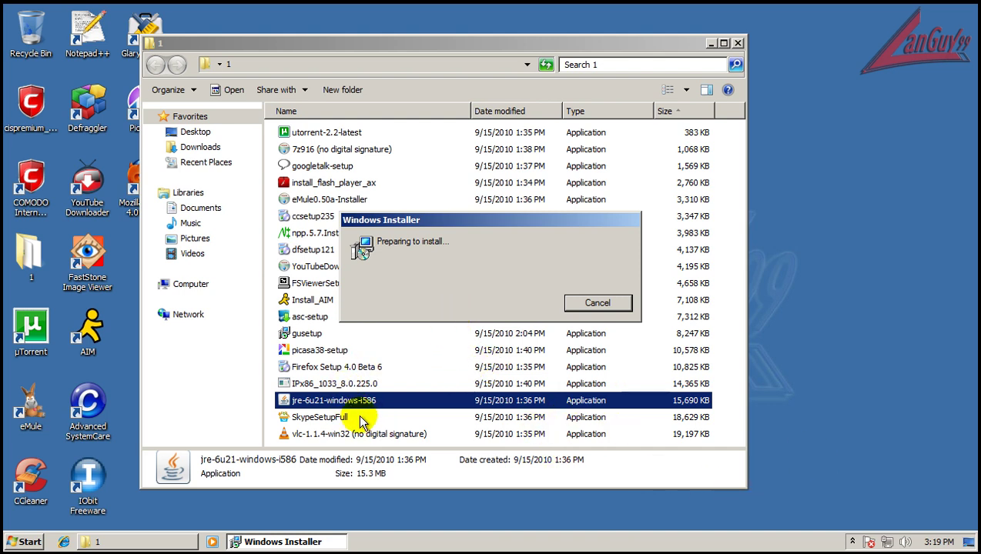
click(851, 543)
click(849, 541)
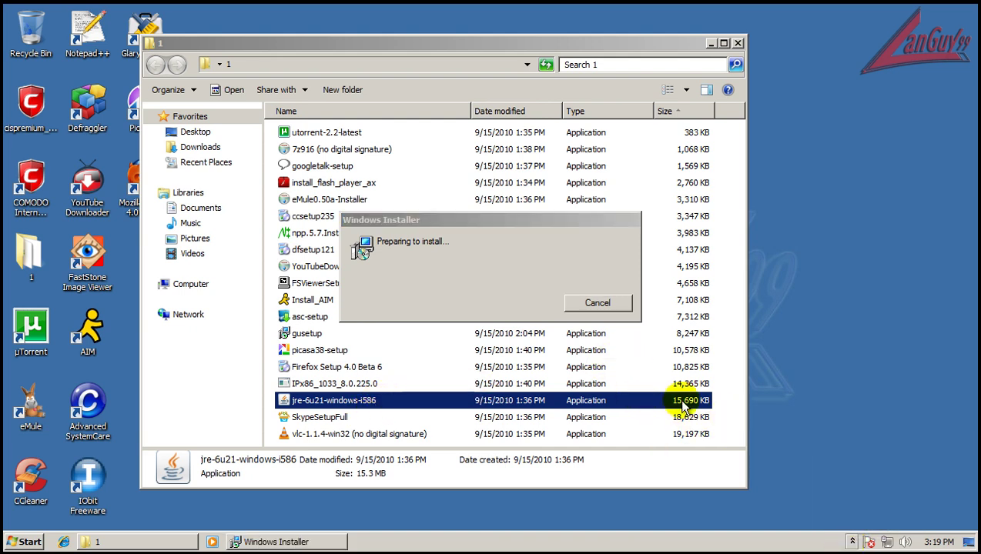
click(491, 233)
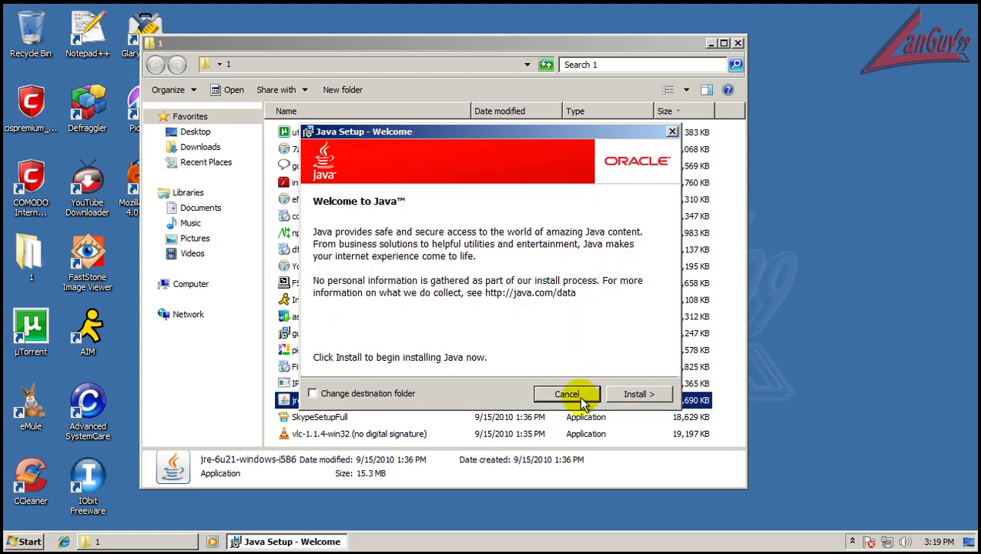
click(648, 397)
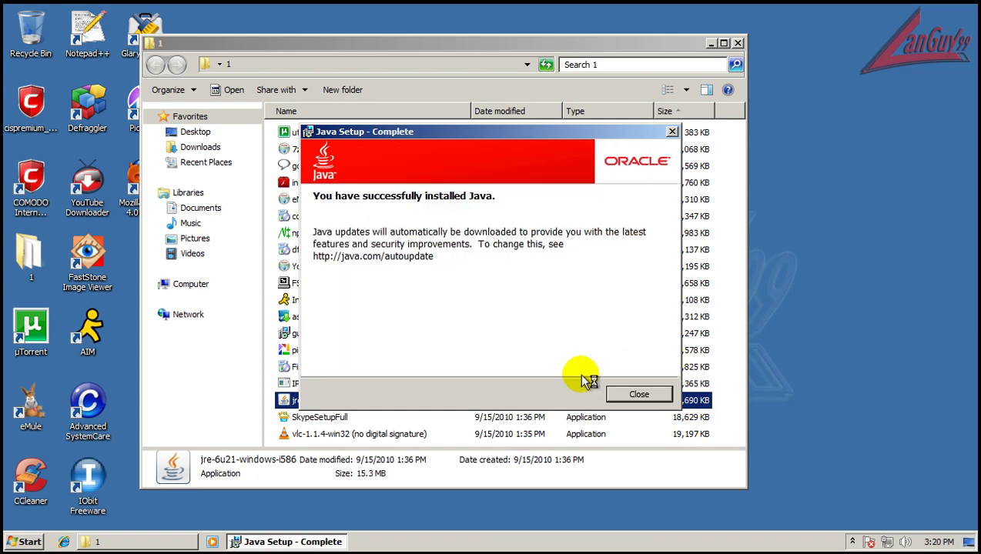
click(628, 395)
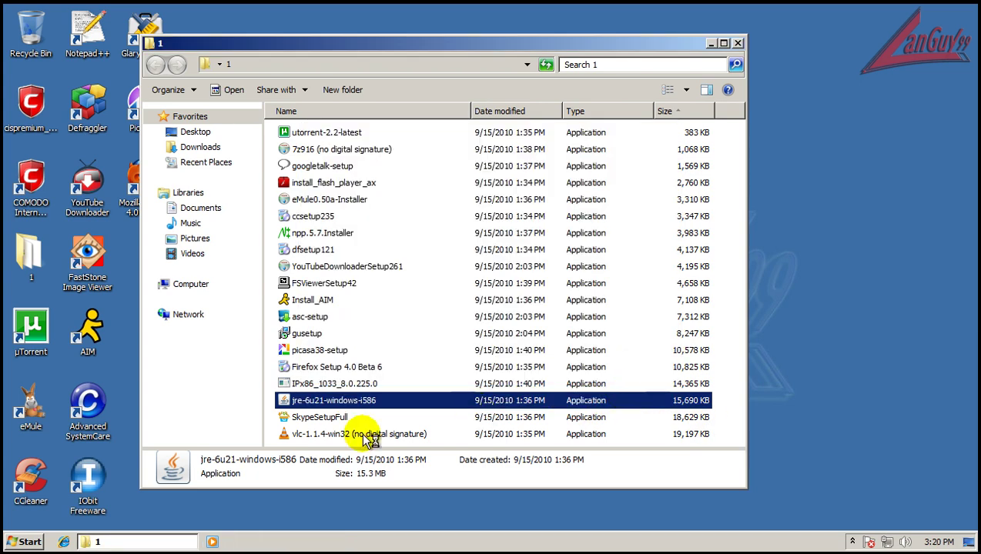
Step: Install Skype from SkypeSetupFull without Google Chrome, allowing deploy.jar internet access
click(289, 418)
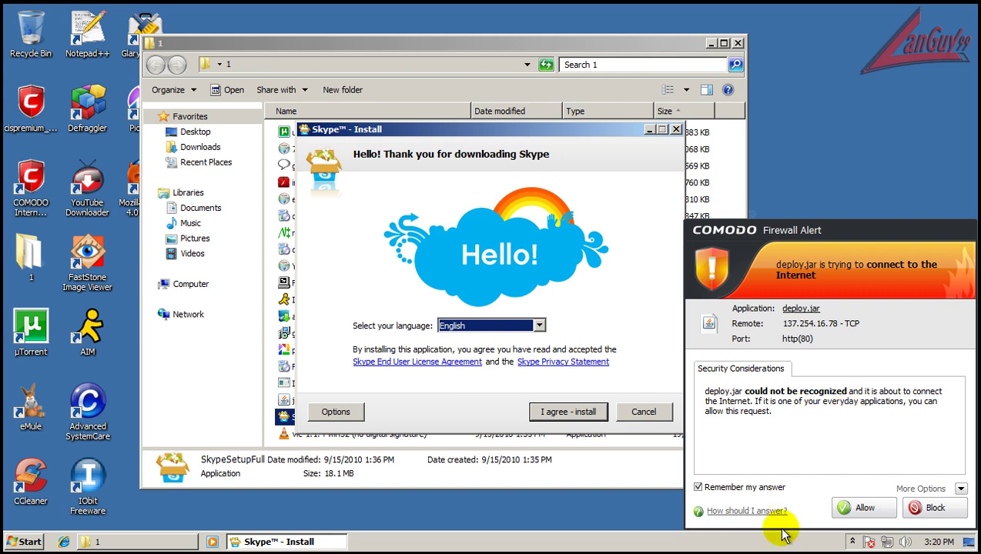
click(573, 402)
click(475, 329)
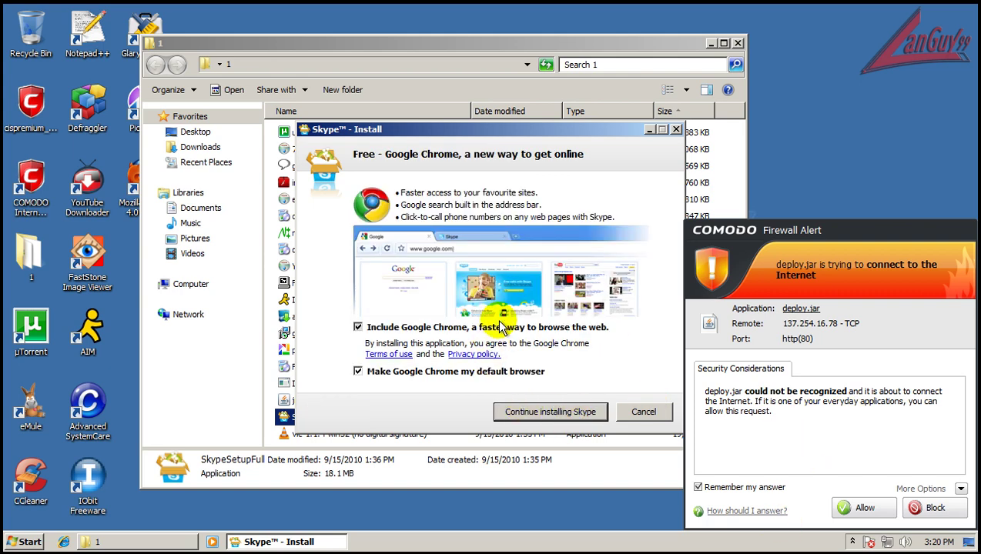
click(541, 410)
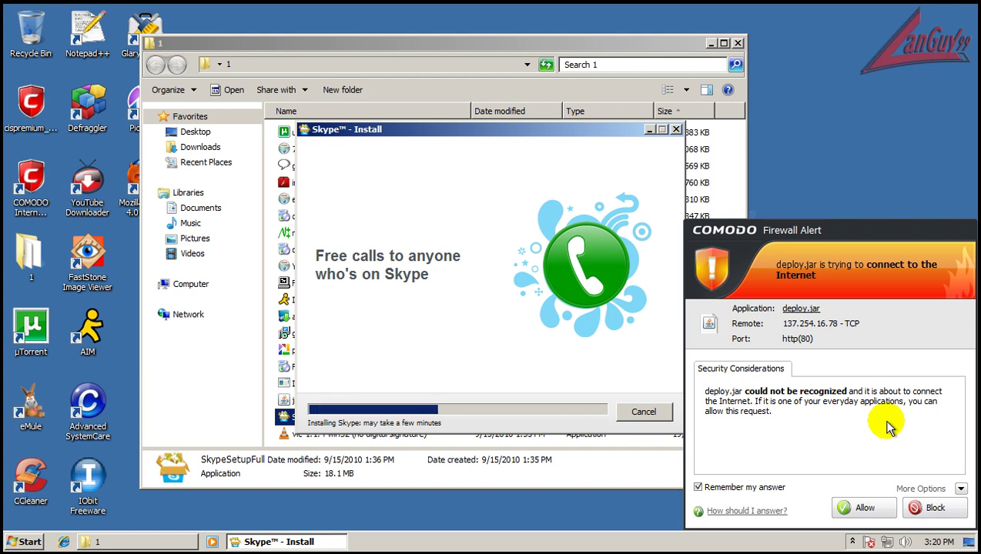
click(863, 511)
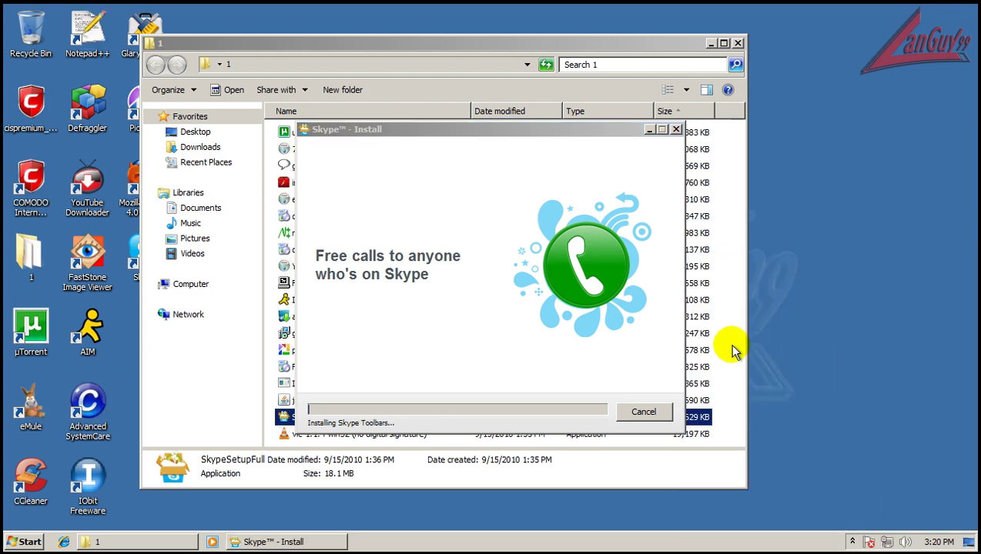
click(853, 543)
click(852, 542)
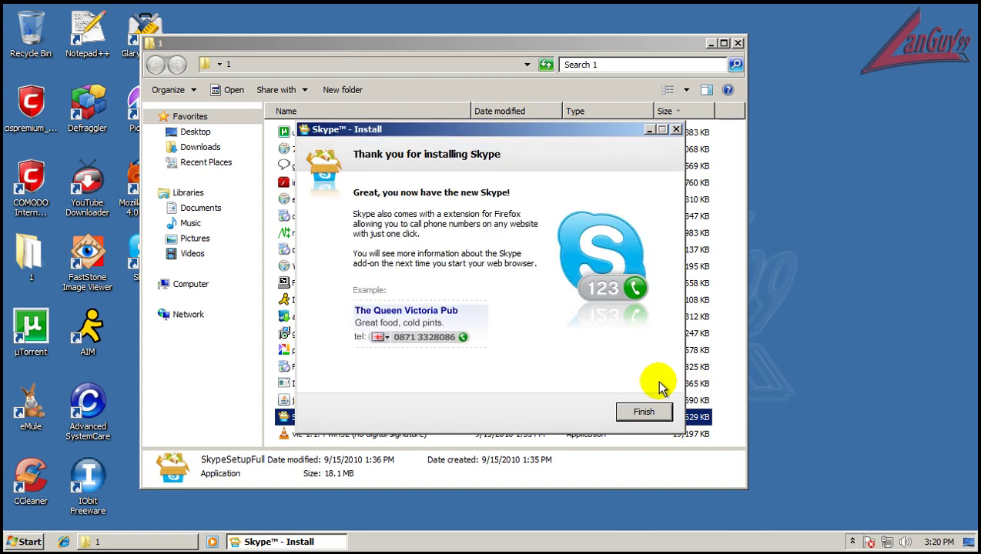
click(647, 412)
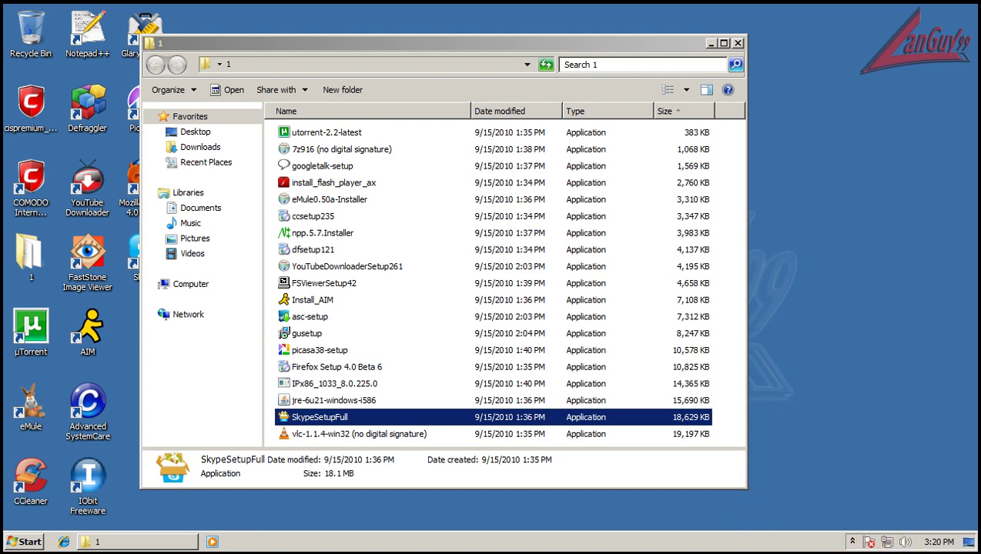
Step: Skip creating a Skype account and close the Skype sign-in window from the taskbar
click(852, 542)
click(852, 542)
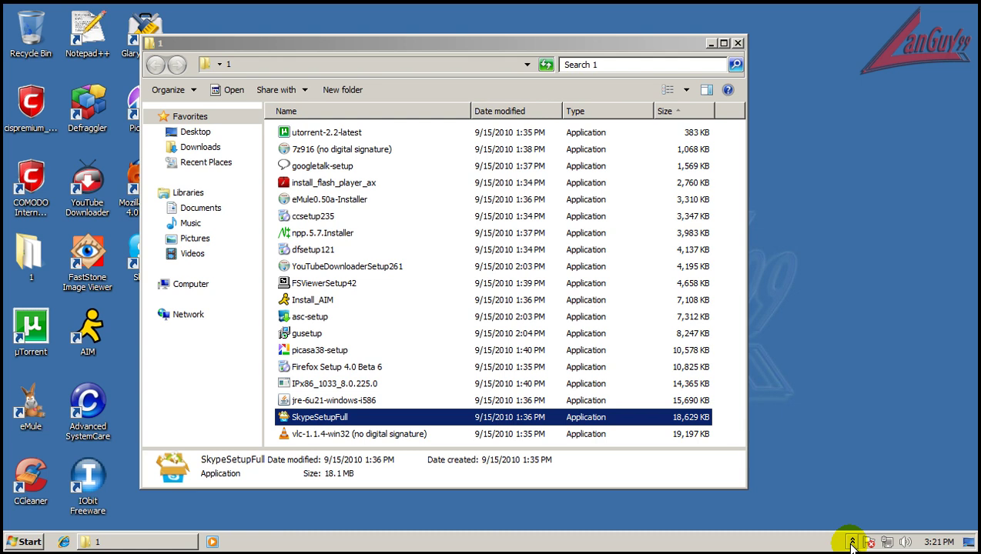
click(853, 542)
click(852, 542)
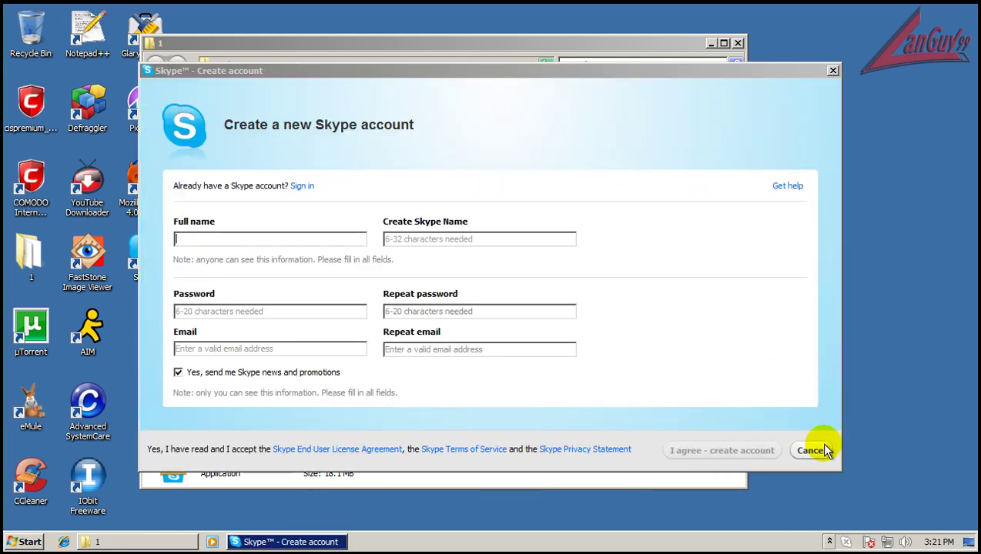
click(810, 451)
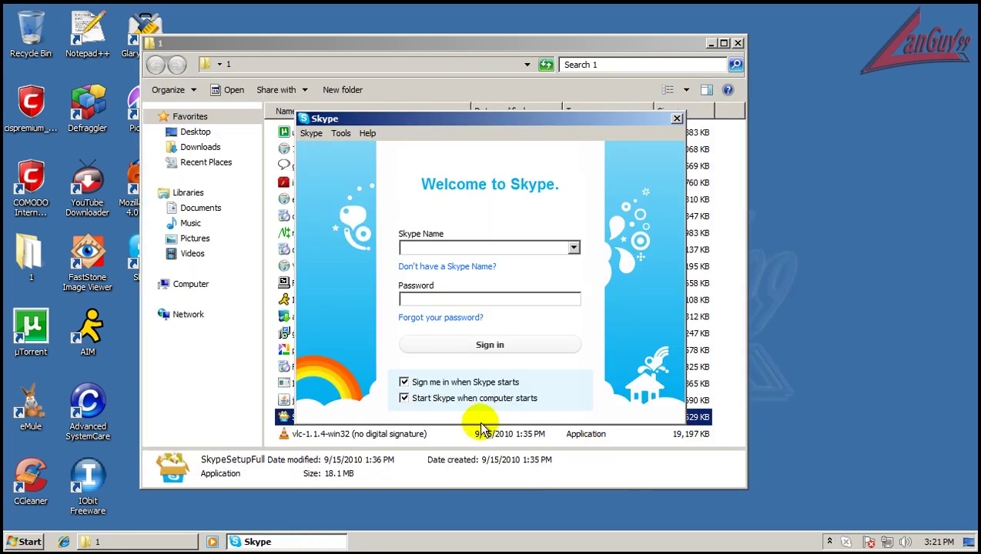
right_click(239, 542)
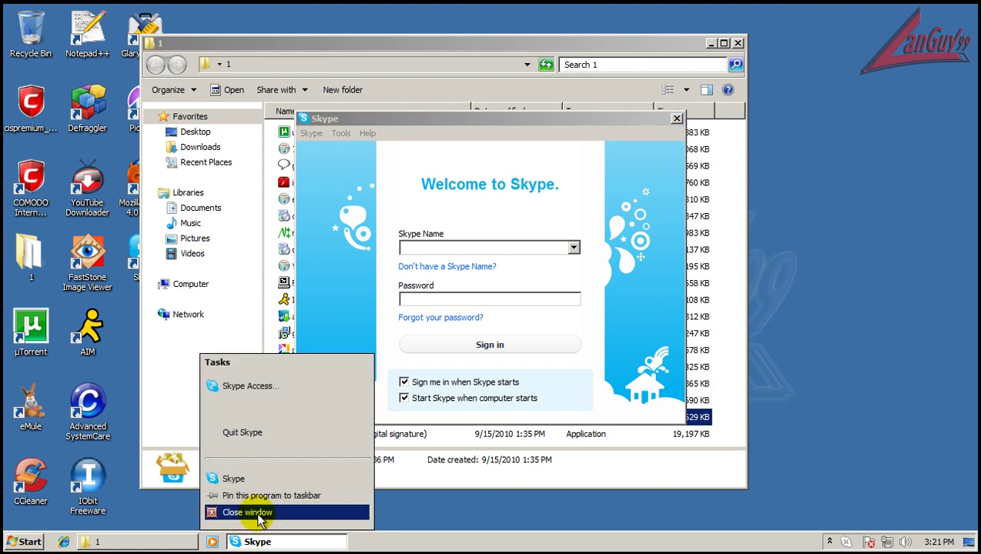
click(257, 520)
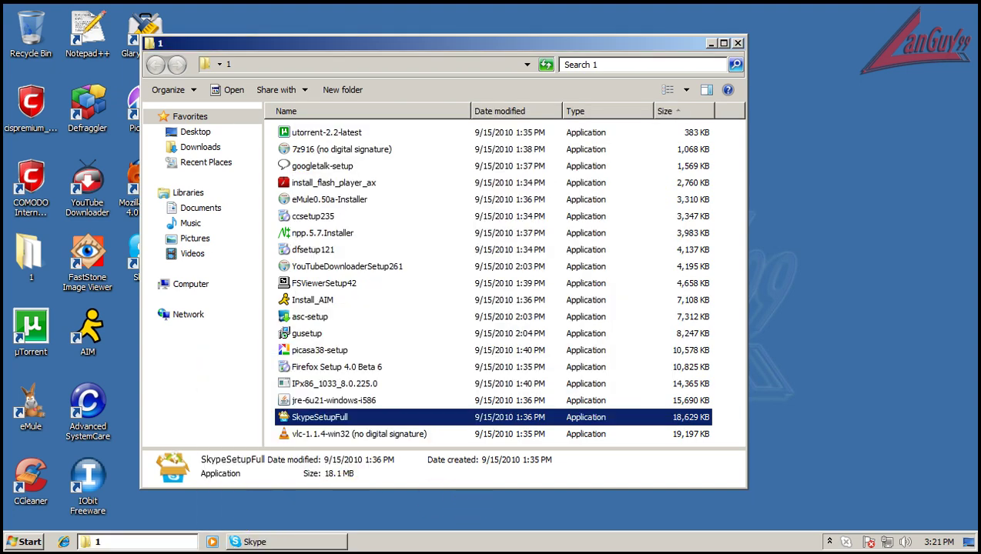
Step: Quit Skype from its tray icon, confirm, and select the vlc installer
right_click(856, 541)
click(868, 531)
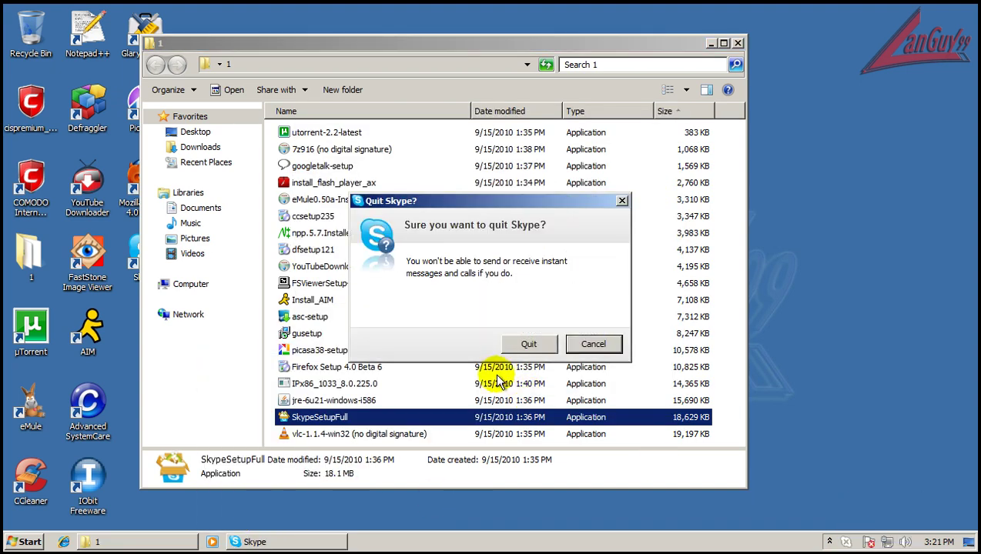
click(529, 344)
click(356, 436)
Step: Launch the VLC installer and mark it Always trust with Submit in the COMODO alert
double_click(356, 436)
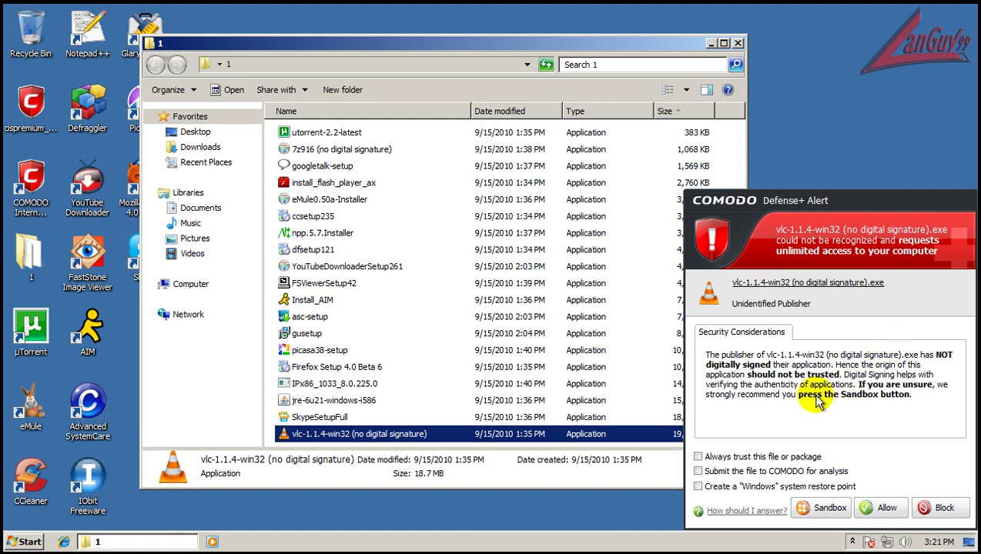
click(766, 457)
click(770, 471)
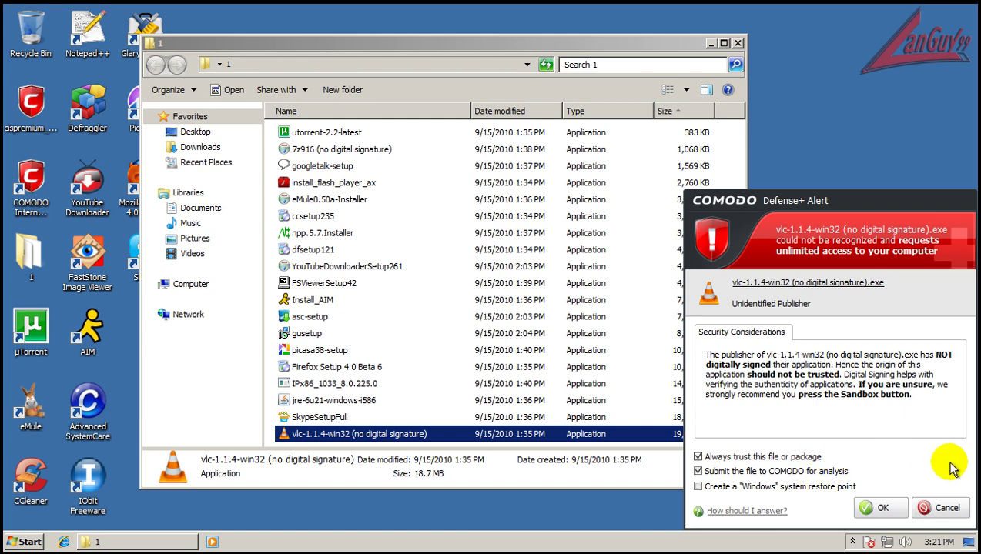
click(882, 510)
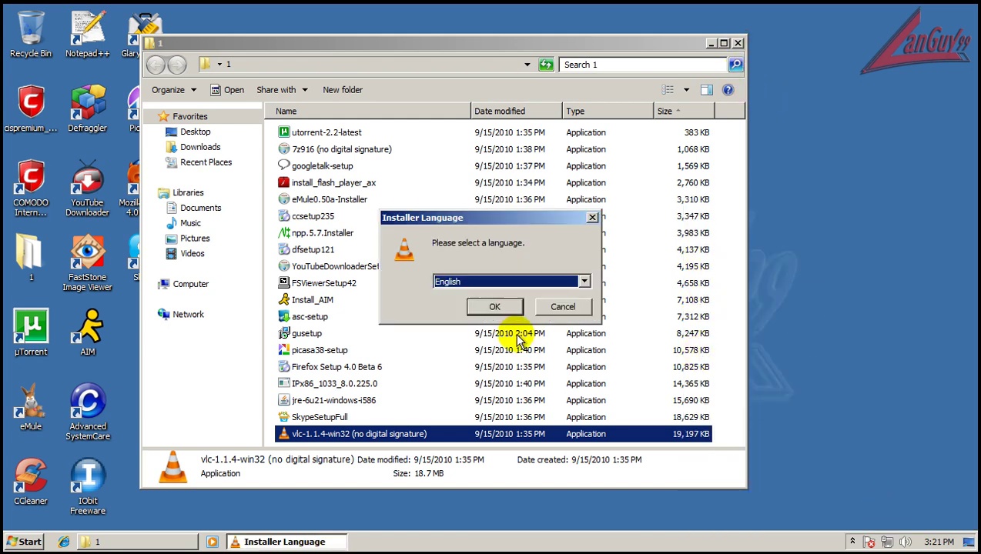
Step: Install VLC 1.1.4 in English with default components and location, leaving 'Run VLC' unticked
click(500, 307)
click(579, 394)
click(590, 395)
click(589, 395)
click(590, 395)
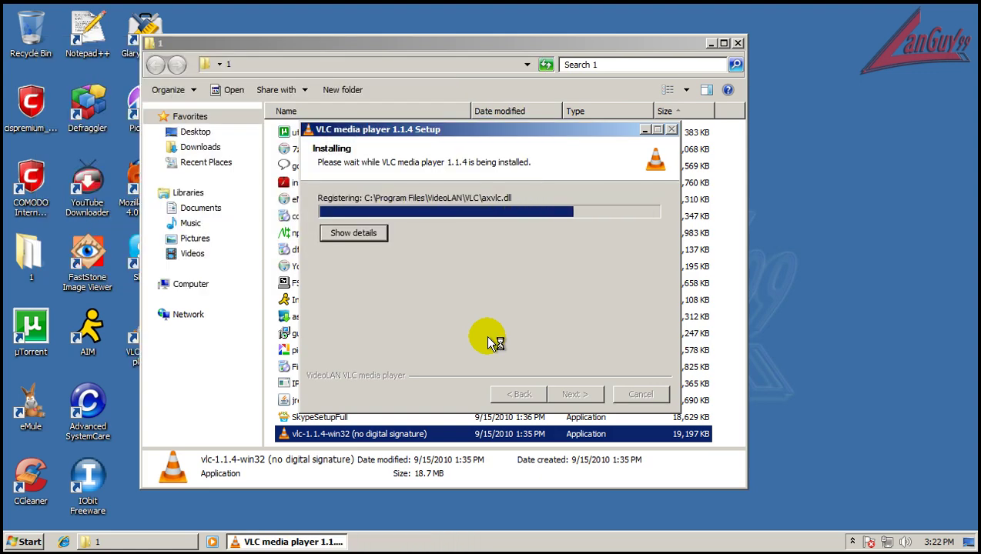
click(530, 255)
click(576, 394)
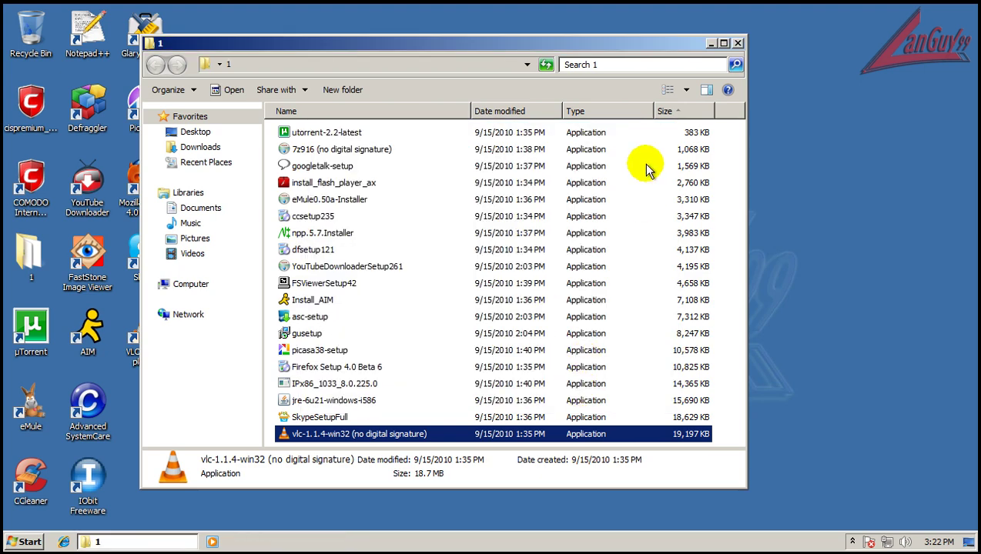
Step: Close the installers folder, then launch VLC, dismiss its privacy notice and close it
click(737, 43)
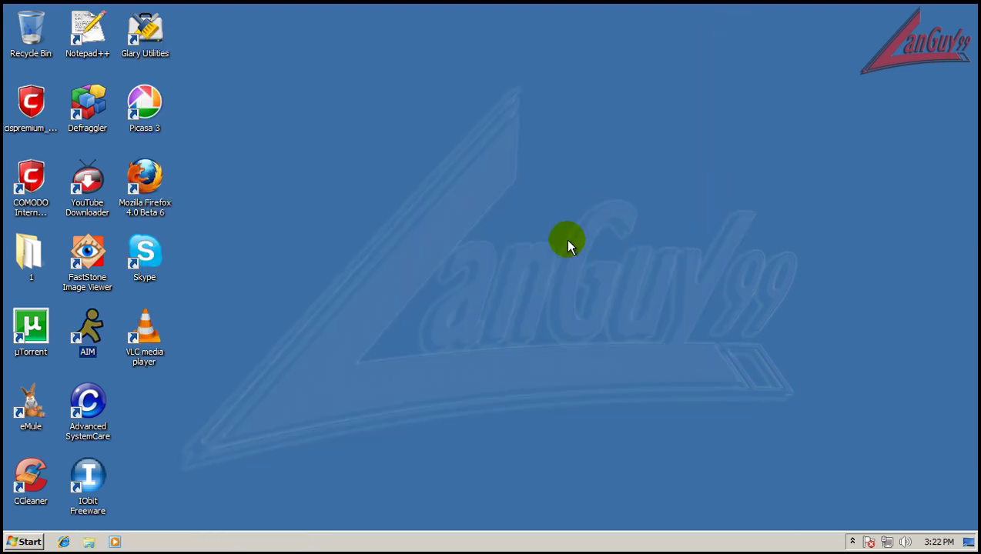
double_click(171, 335)
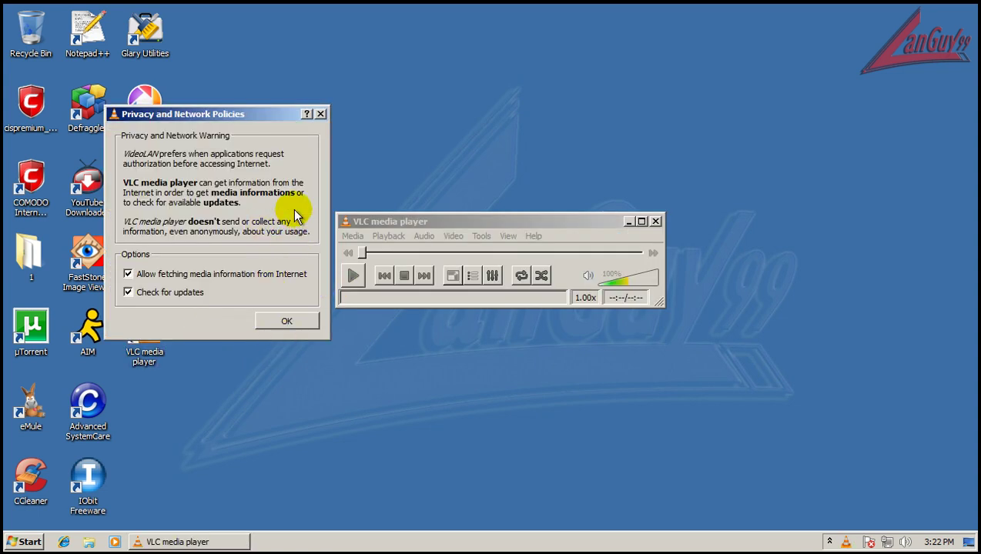
click(321, 115)
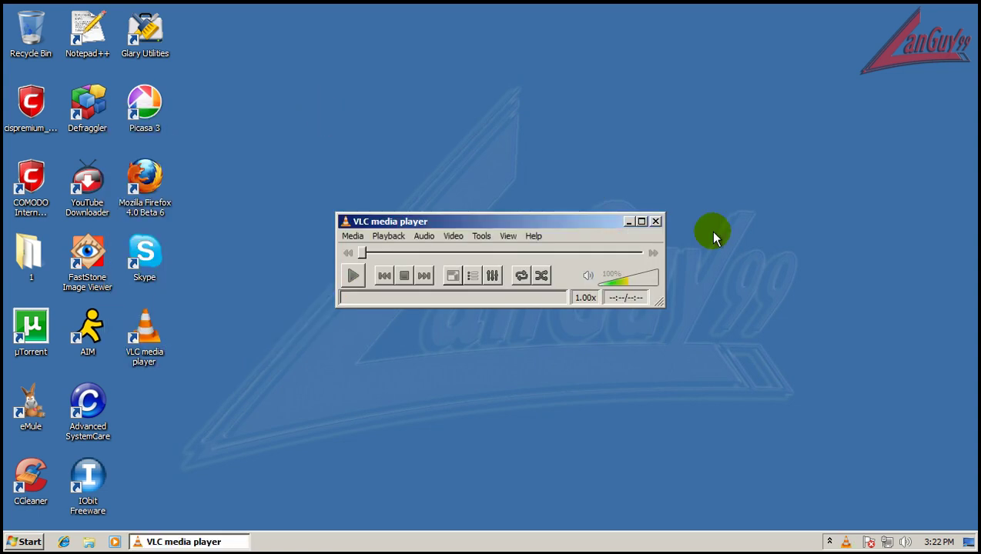
click(655, 222)
Step: Run Picasa 3 without making it the default photo viewer, then start Firefox importing nothing
drag(361, 132, 158, 143)
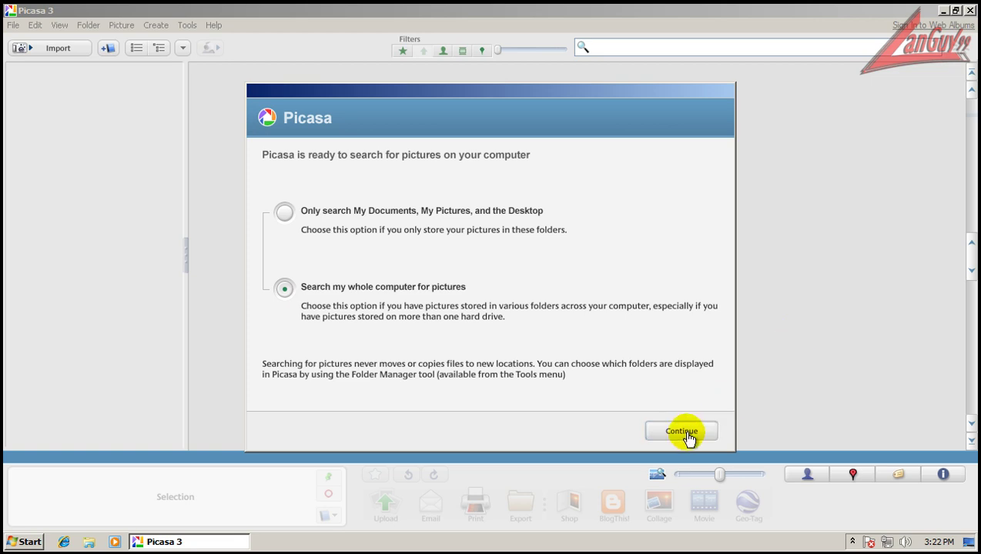
click(683, 431)
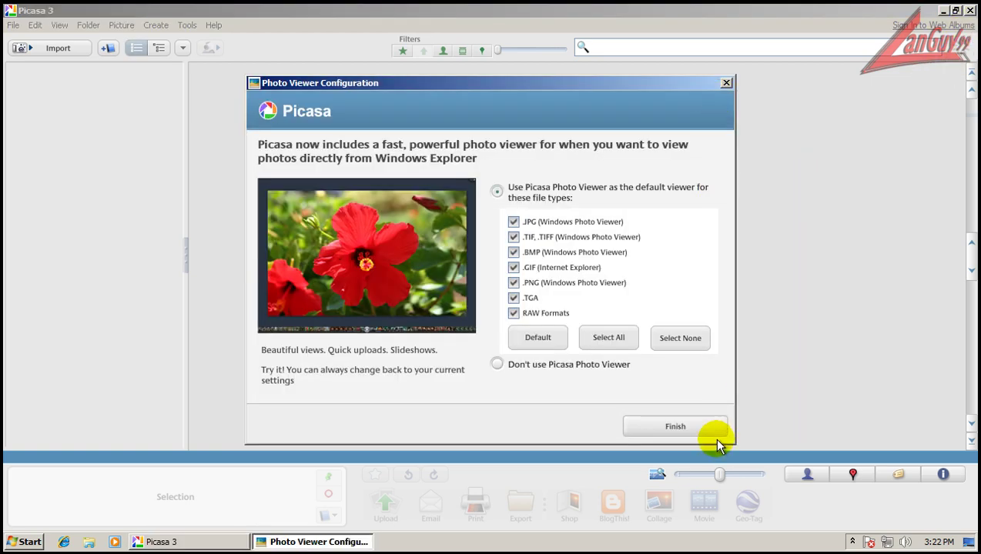
click(620, 365)
click(675, 425)
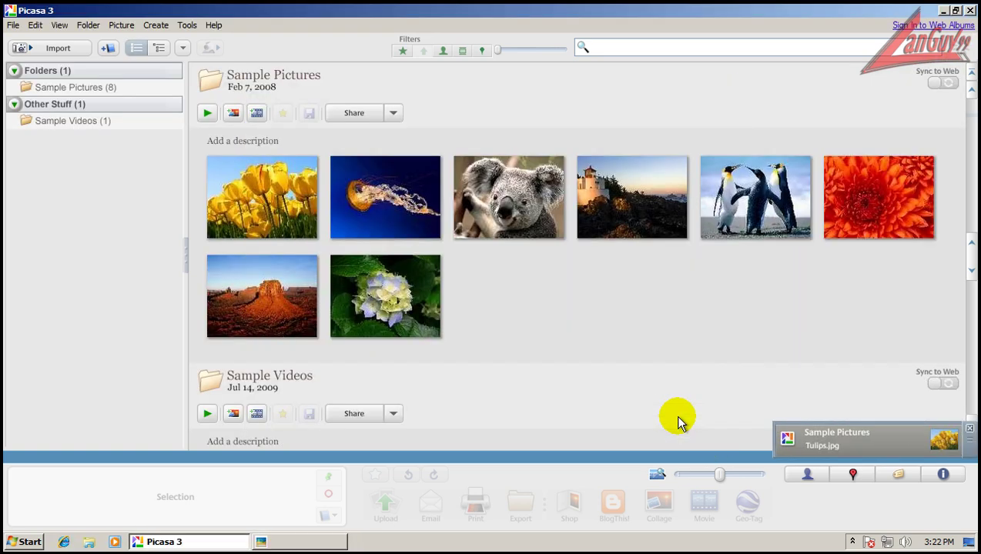
click(970, 10)
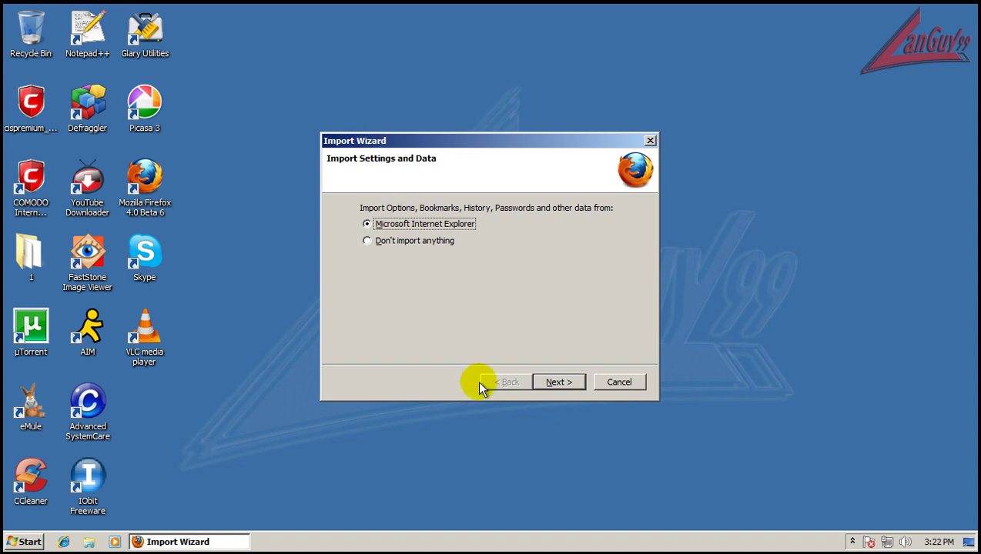
click(443, 241)
click(555, 382)
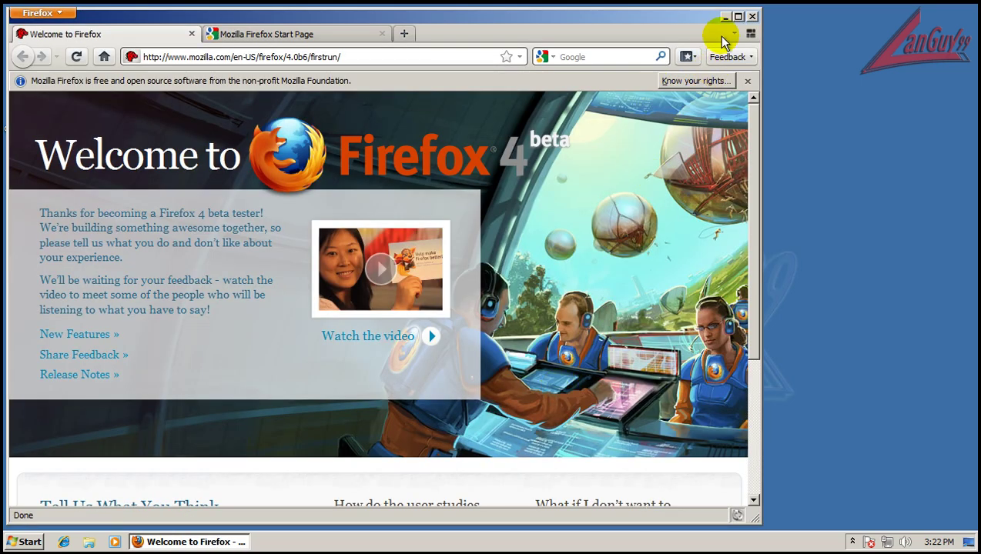
Step: Close Firefox and open COMODO Internet Security from the hidden tray icons
click(752, 16)
click(852, 541)
double_click(839, 485)
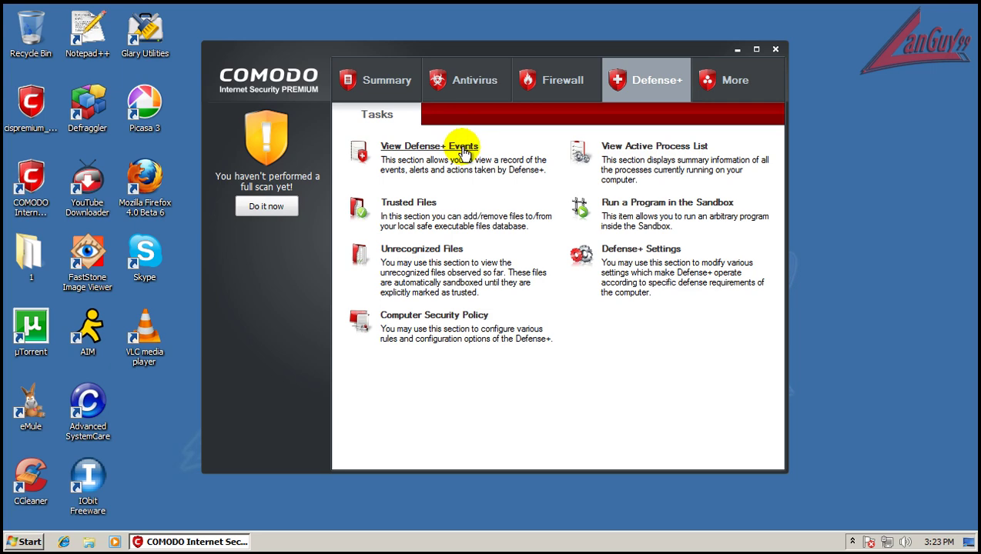
Step: View the Defense+ events log with a widened Flags column, then close COMODO
click(457, 147)
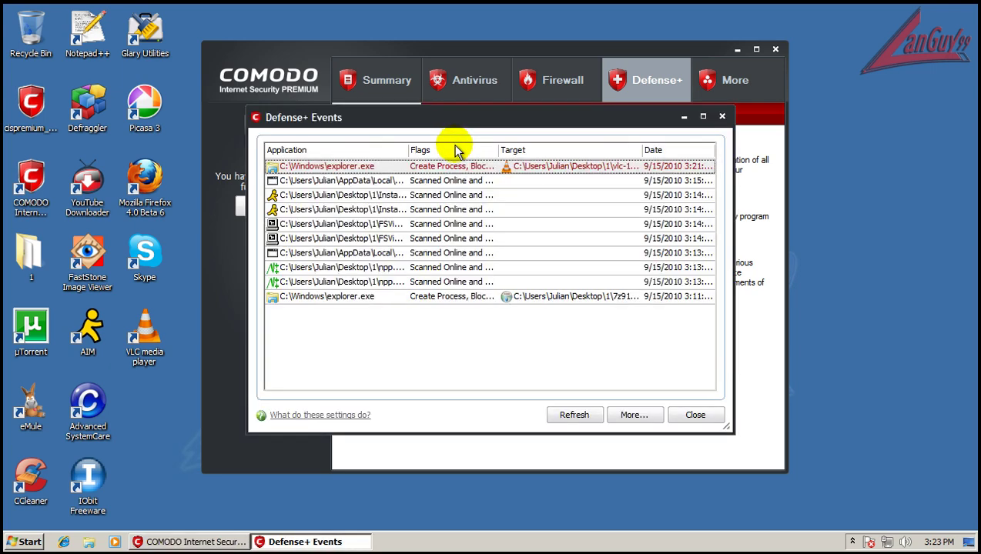
drag(501, 149, 607, 160)
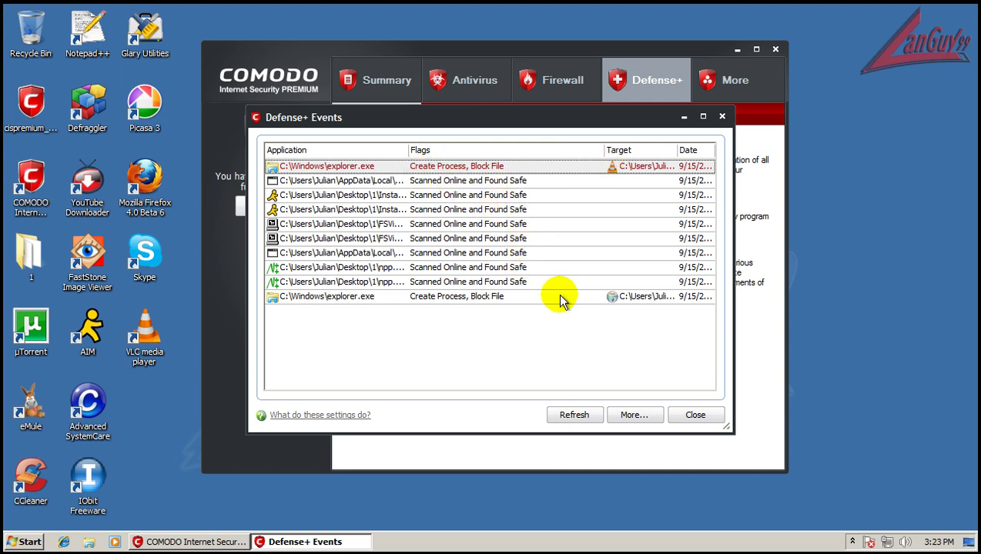
click(696, 415)
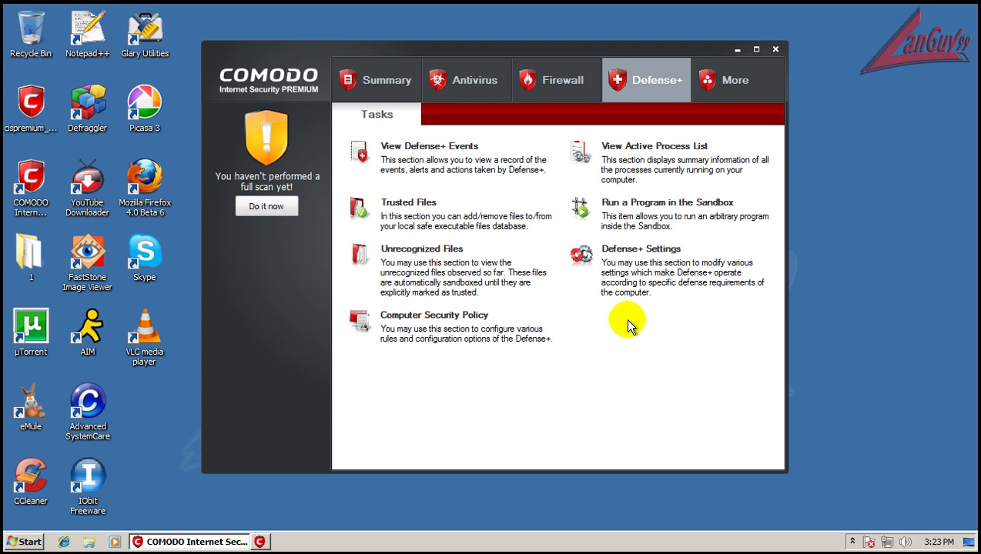
click(776, 49)
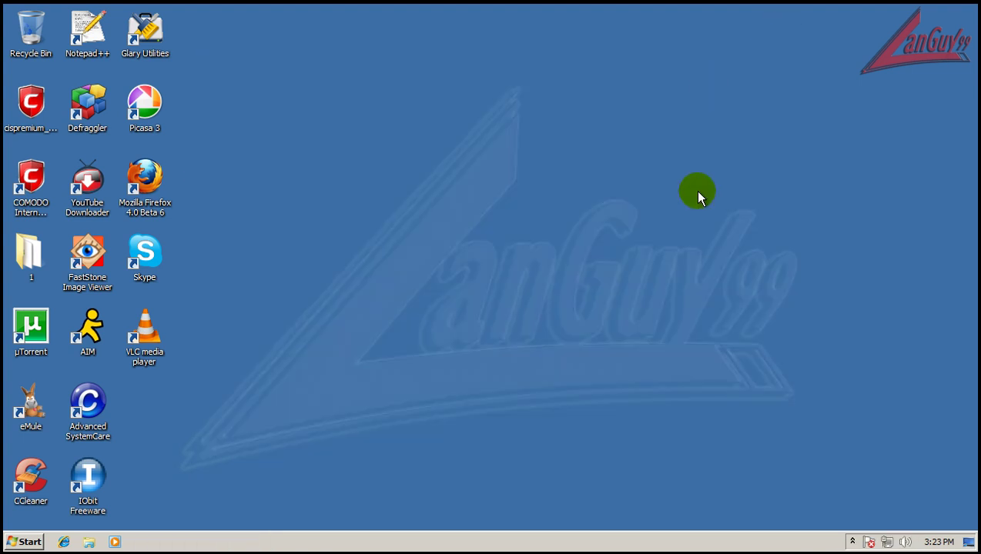